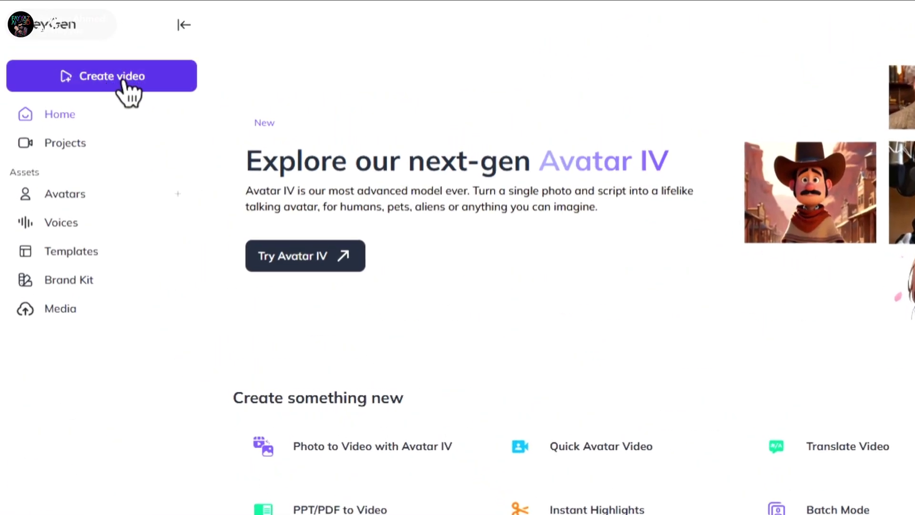
Start a new landscape video project from scratch in HeyGen.
click(128, 91)
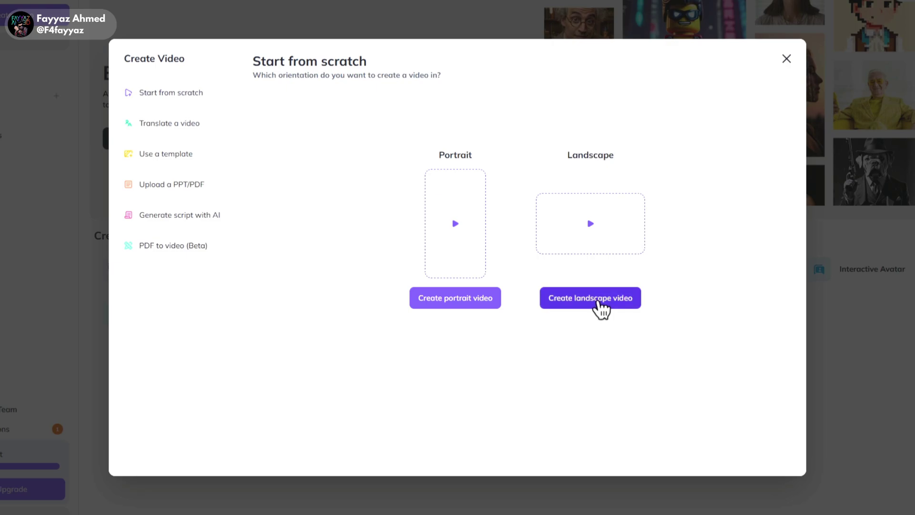
click(614, 310)
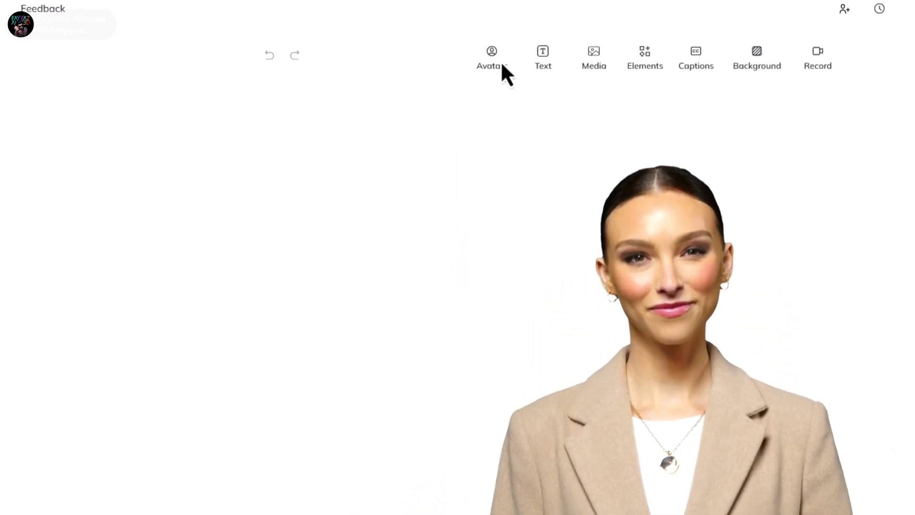
Upload the photo of a man at a desk to create a new photo avatar.
click(477, 86)
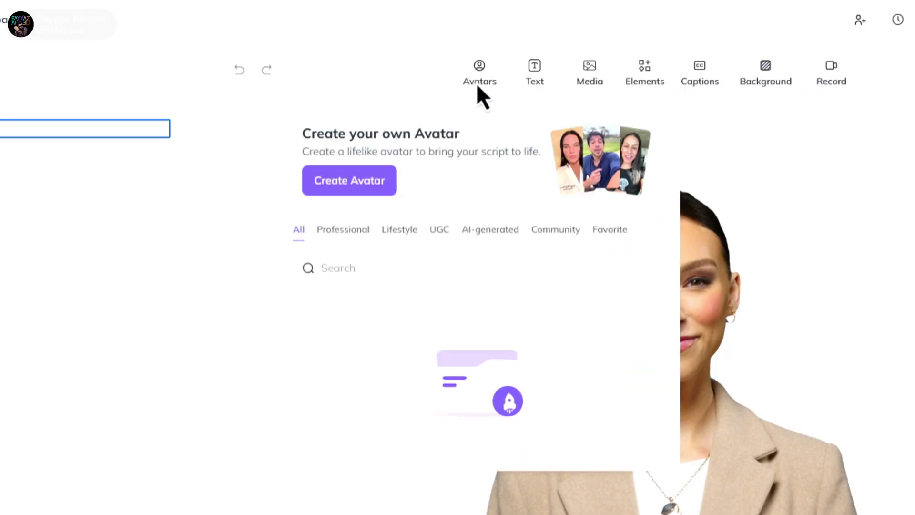
click(376, 189)
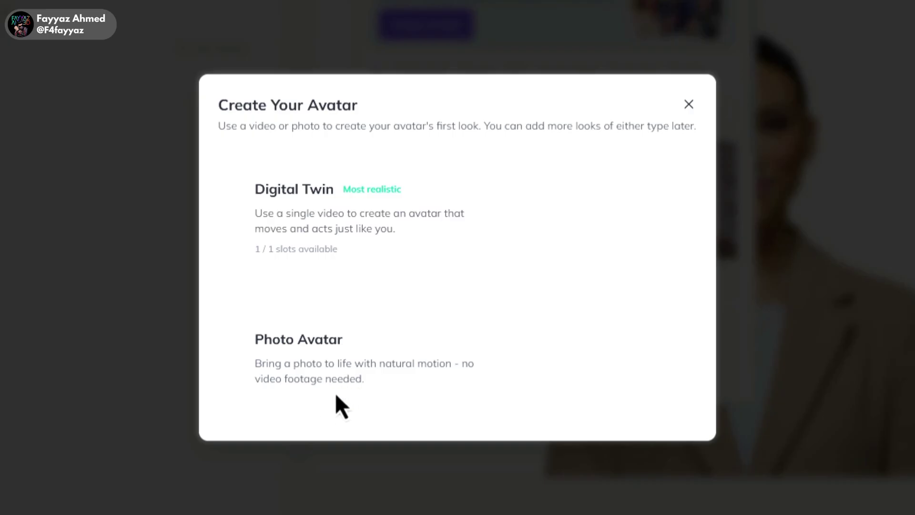
mouse_move(301, 340)
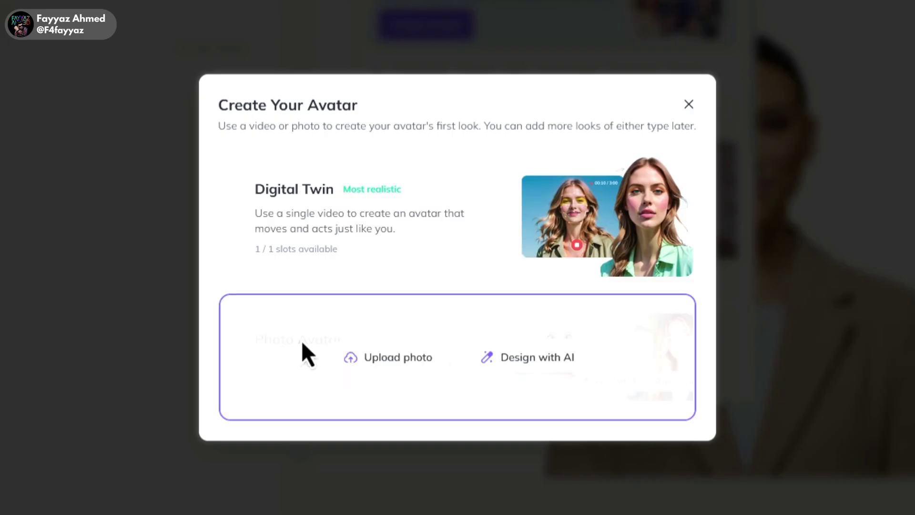
click(409, 373)
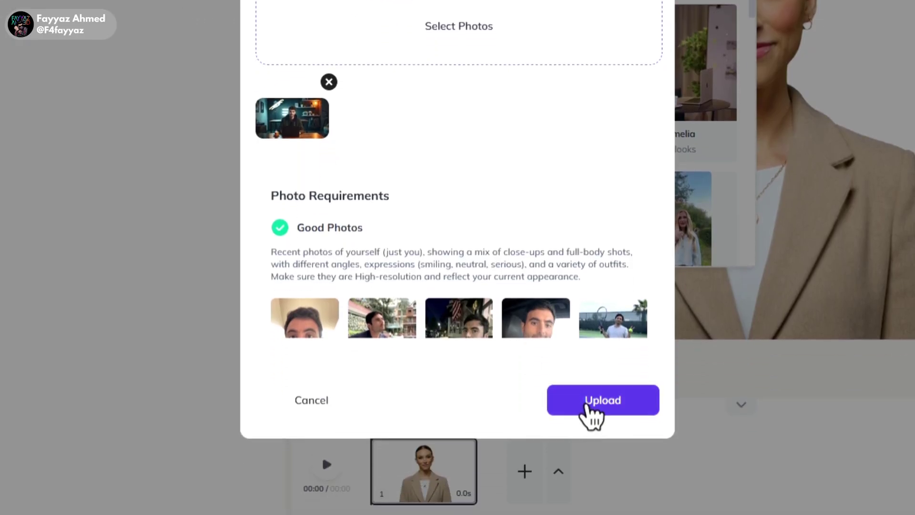
click(591, 410)
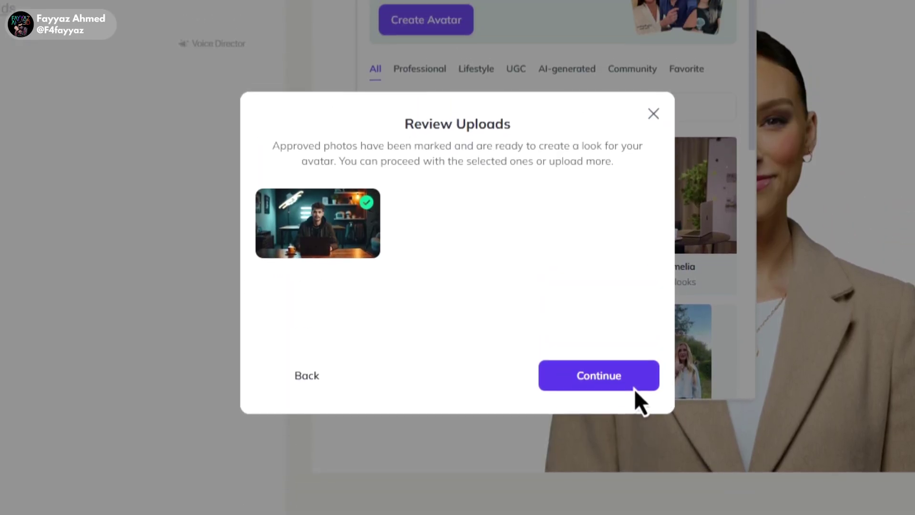
Name the photo avatar, keeping age Young Adult and gender Man.
click(634, 256)
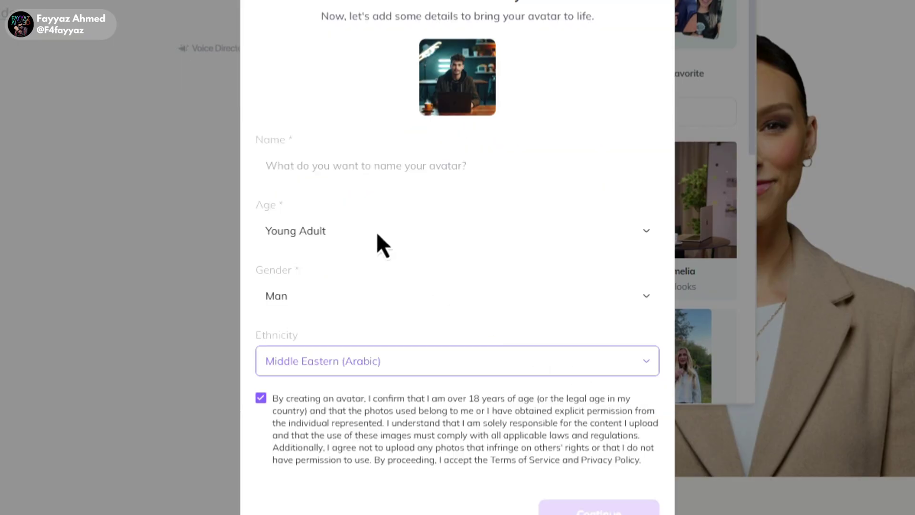
click(382, 172)
text(fayyaz)
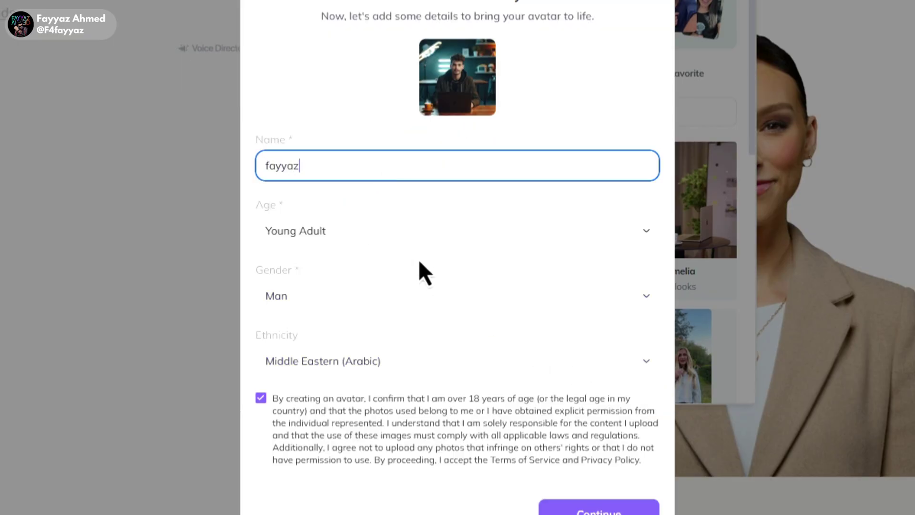
click(451, 230)
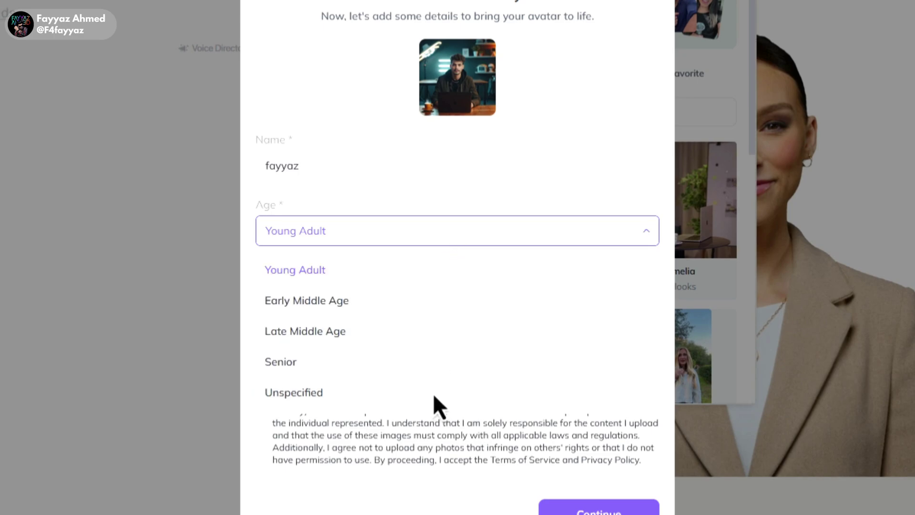
click(452, 275)
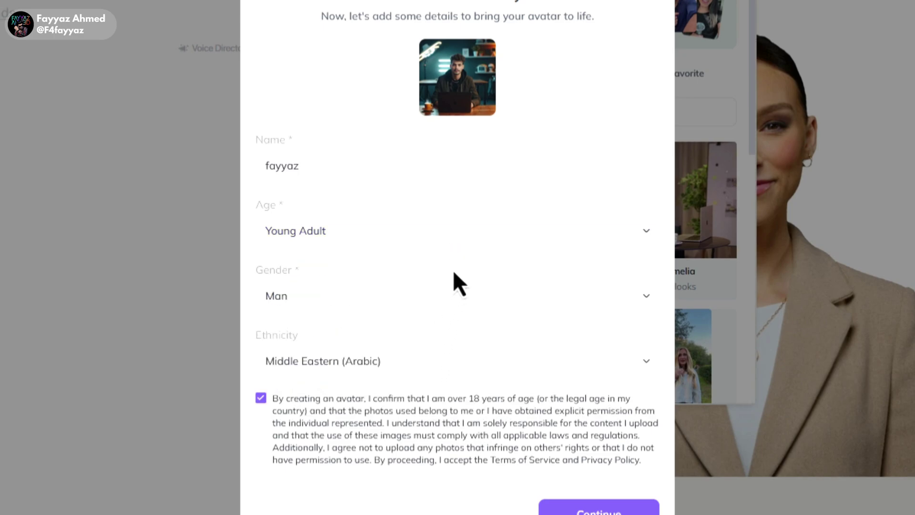
click(442, 306)
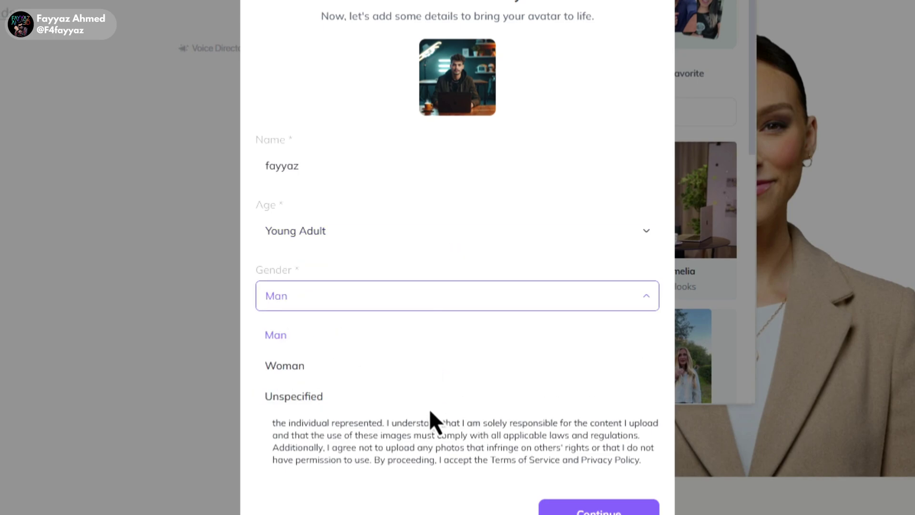
click(431, 273)
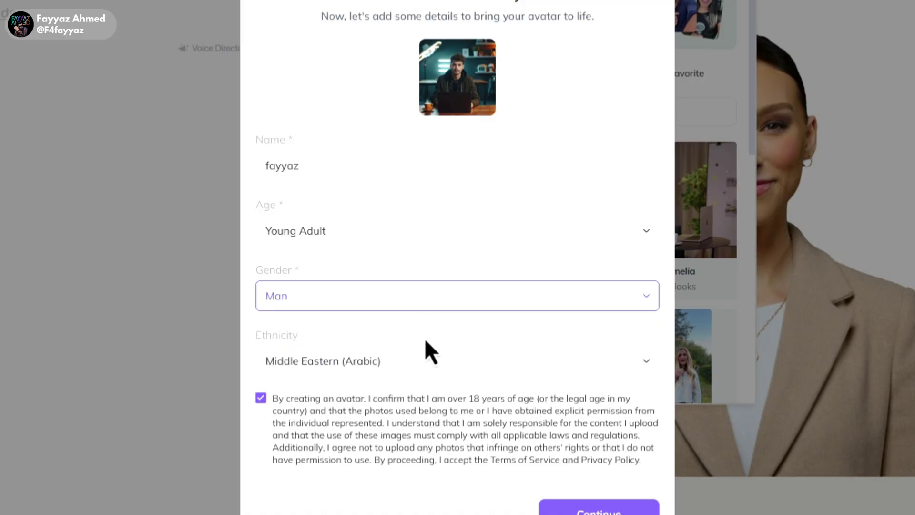
Set the avatar's ethnicity to Asian American and submit the details.
click(425, 375)
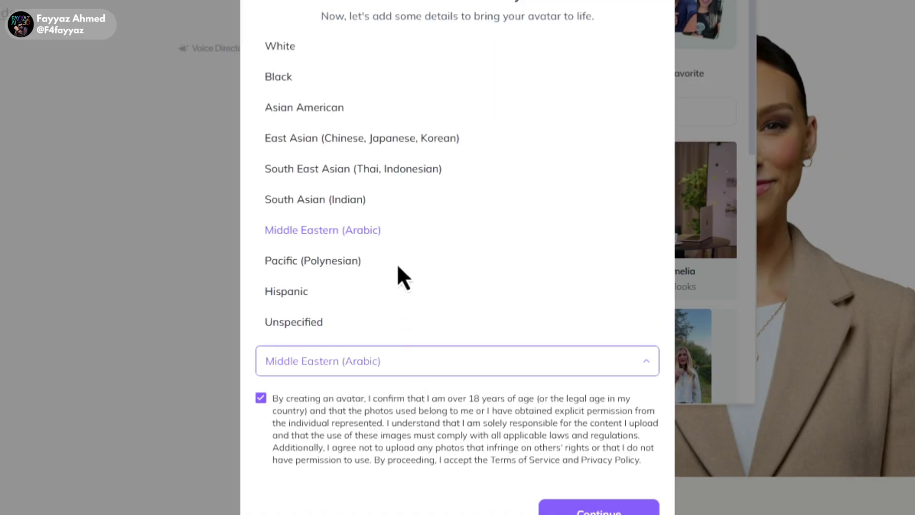
click(368, 114)
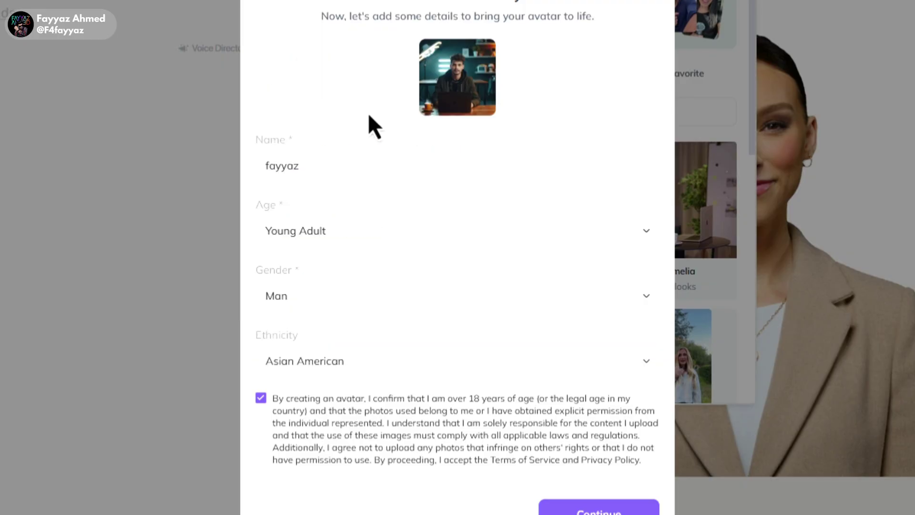
click(373, 363)
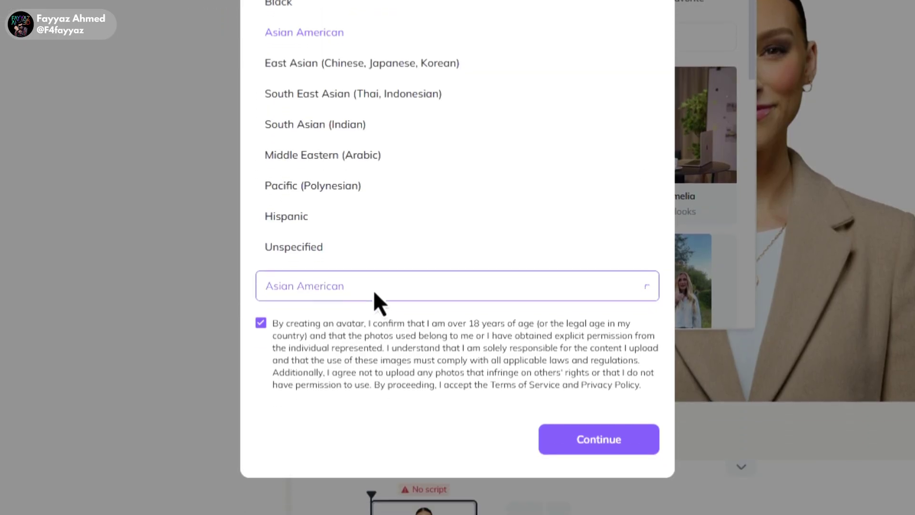
click(373, 365)
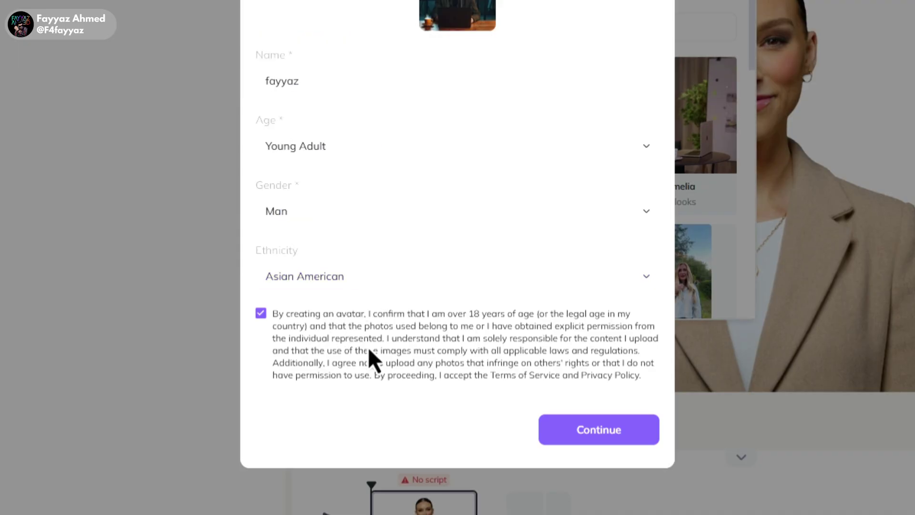
click(582, 432)
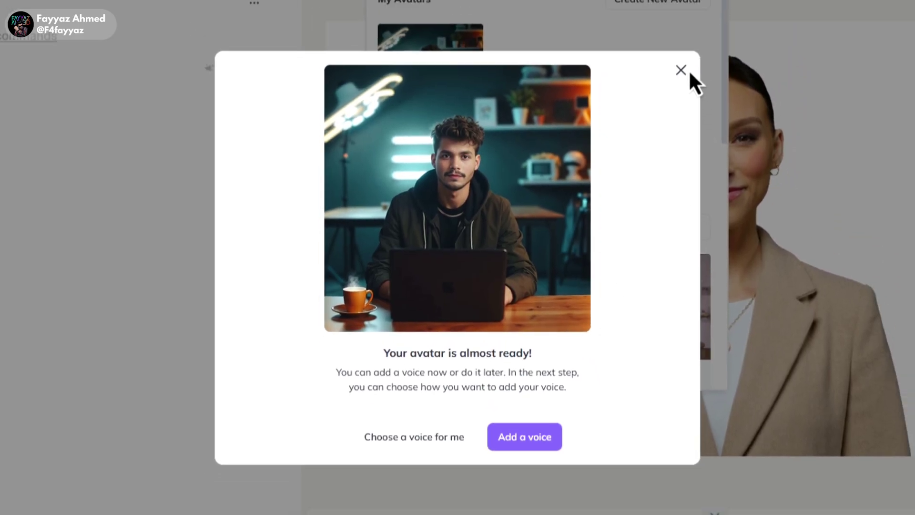
Begin a Quick Avatar Video using the new custom photo avatar in landscape format.
click(705, 51)
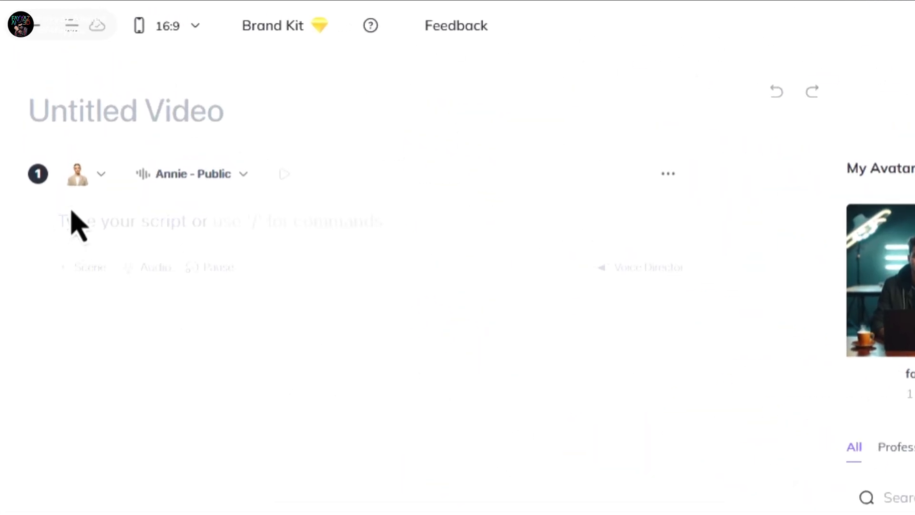
click(26, 26)
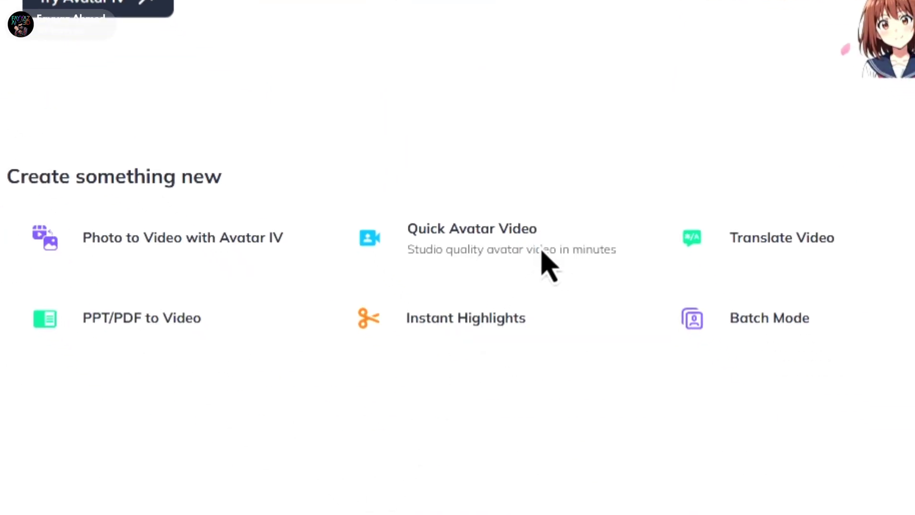
click(543, 260)
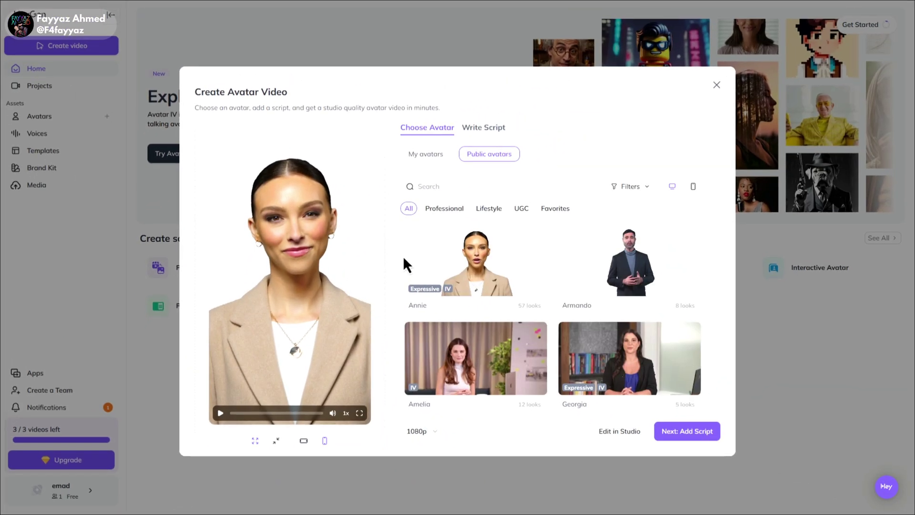
click(433, 152)
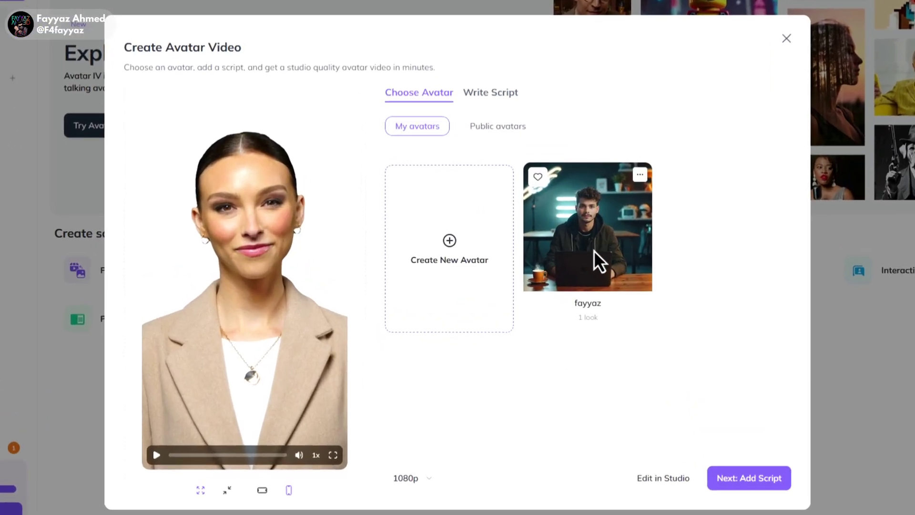
click(594, 250)
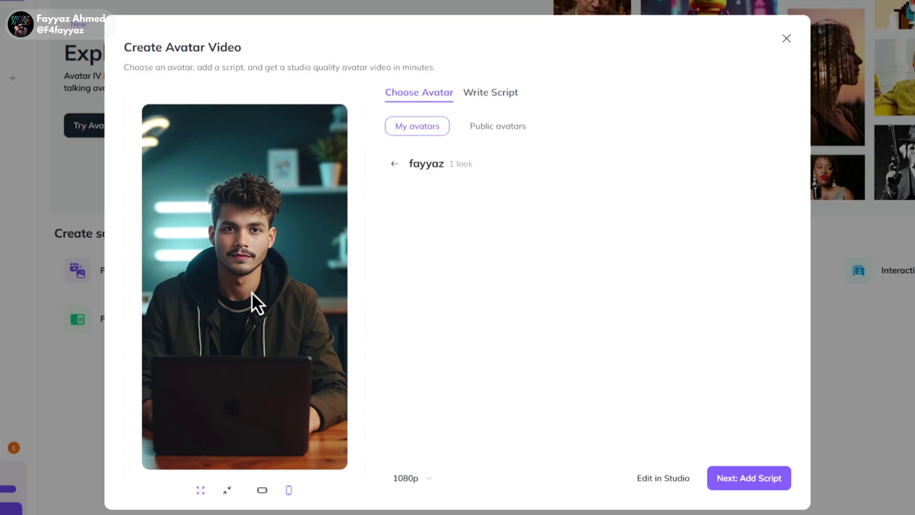
click(261, 489)
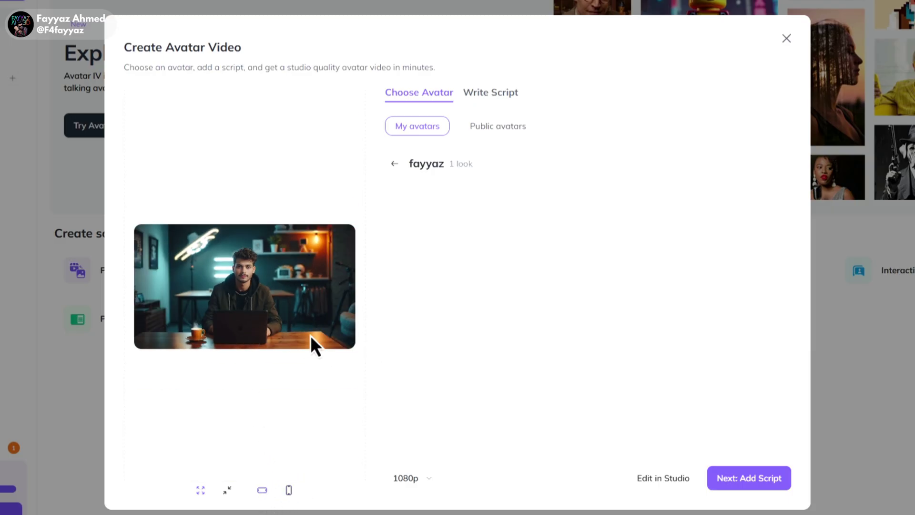
Attach veo_3.mp3 as the avatar video's audio script instead of typed text.
click(514, 107)
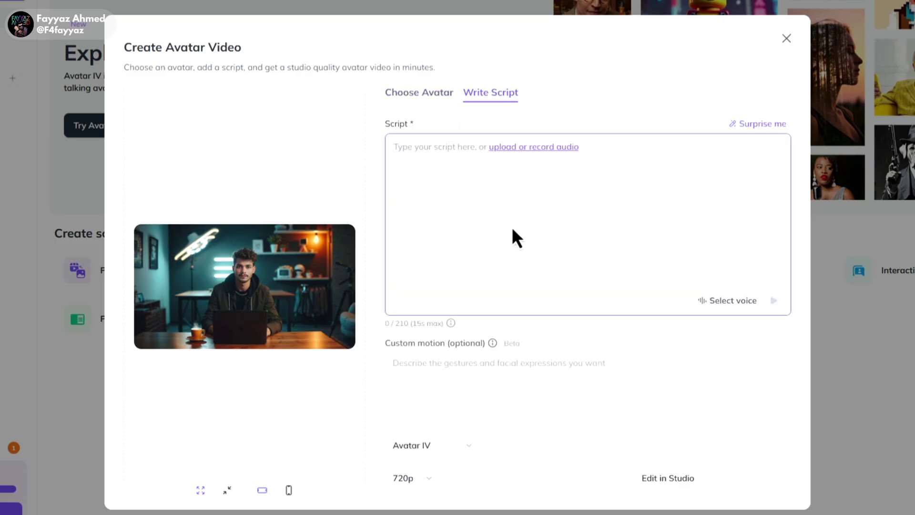
click(571, 157)
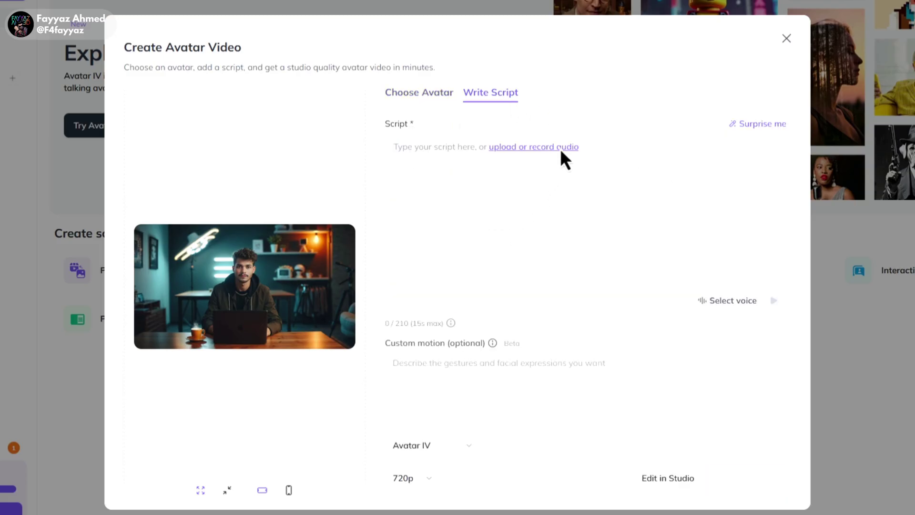
click(560, 147)
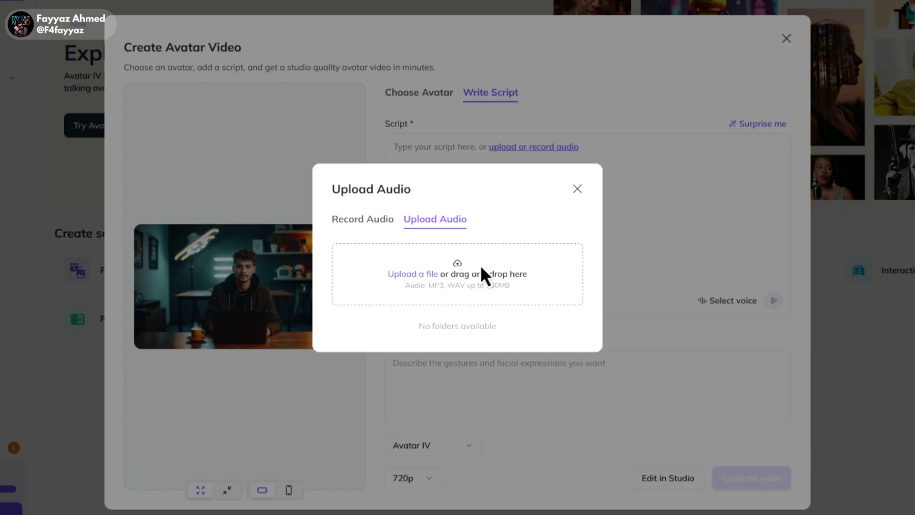
drag(485, 274, 485, 274)
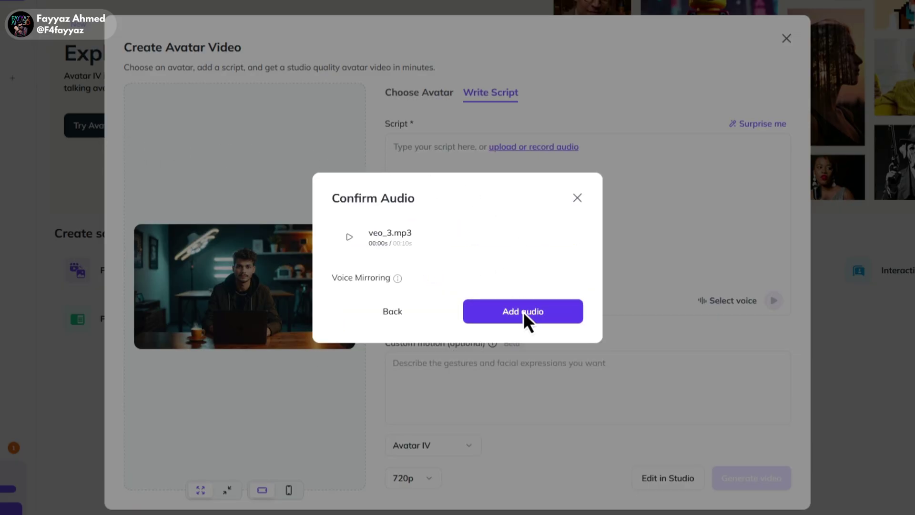
click(529, 320)
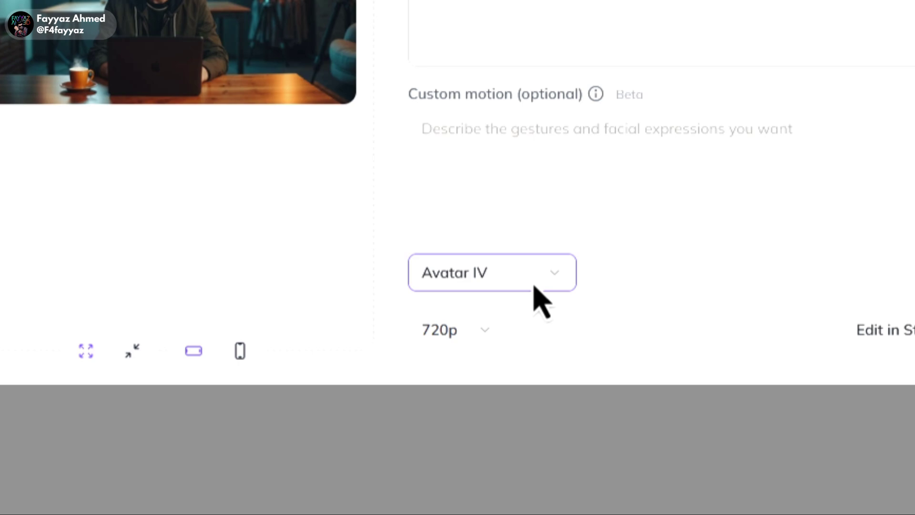
Choose the Avatar Unlimited motion model and keep the resolution at 720p.
click(534, 287)
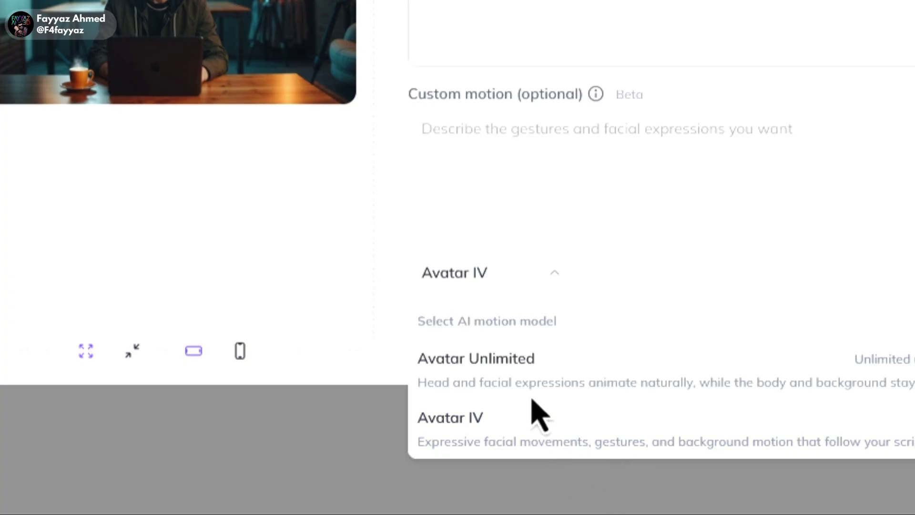
click(555, 387)
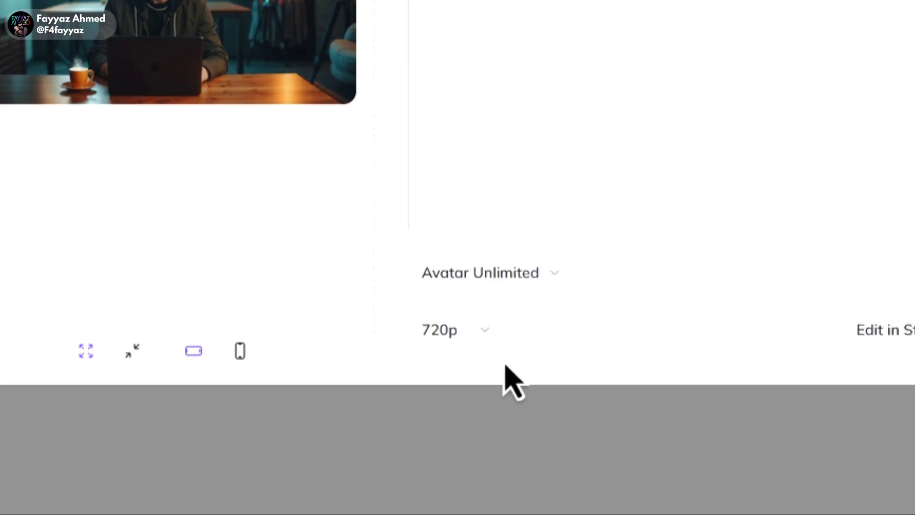
click(457, 346)
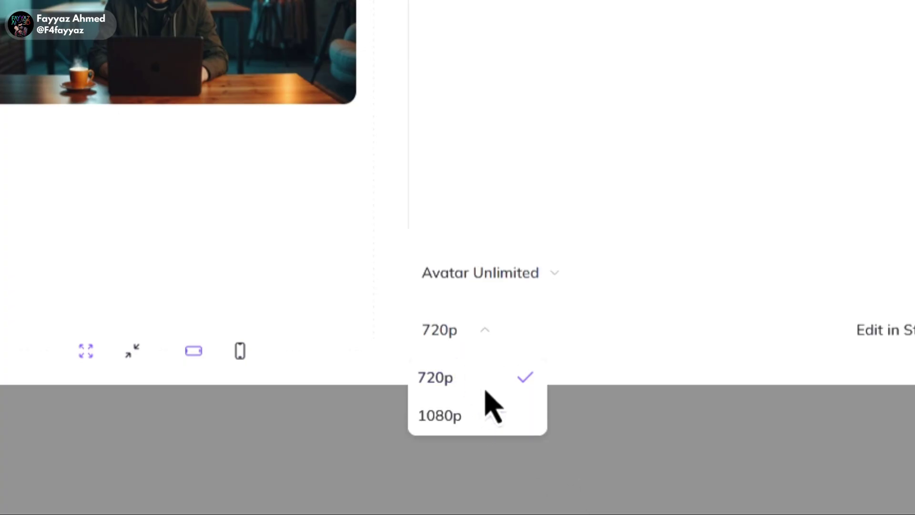
click(482, 389)
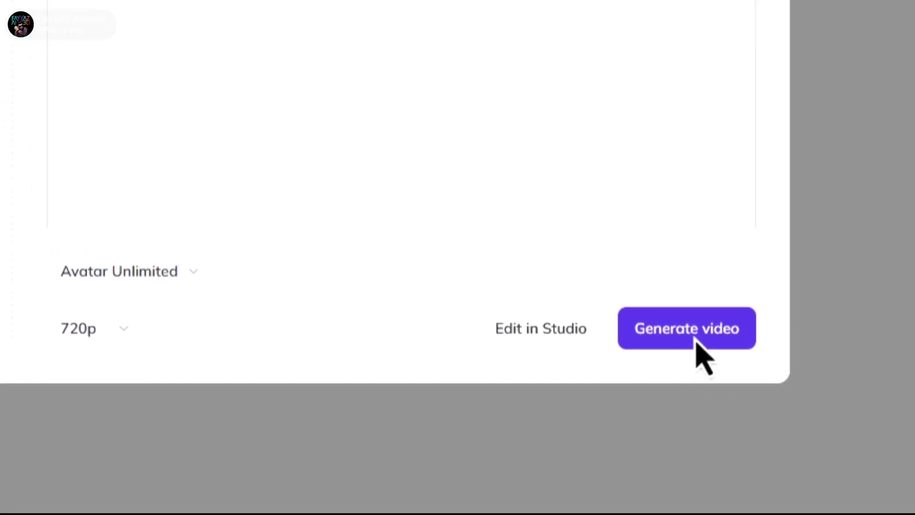
Generate the avatar video and download the finished 10-second clip from Projects.
click(673, 344)
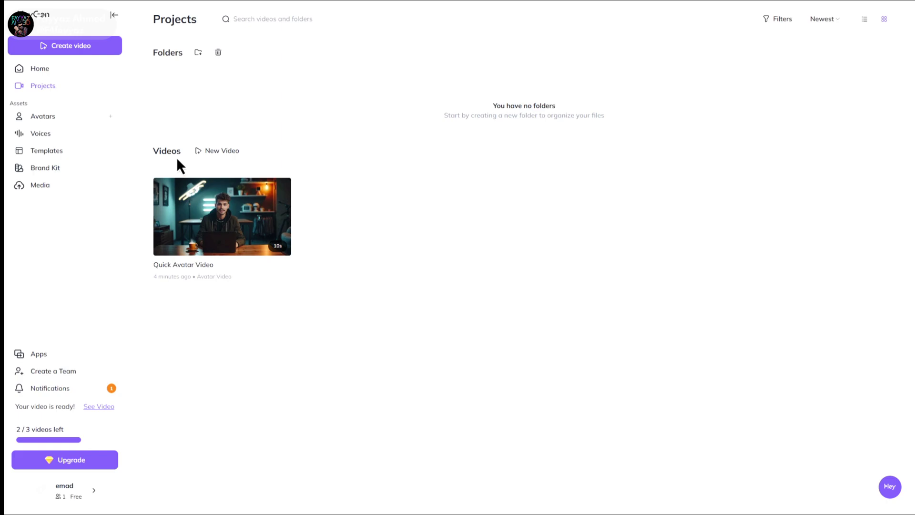
mouse_move(226, 231)
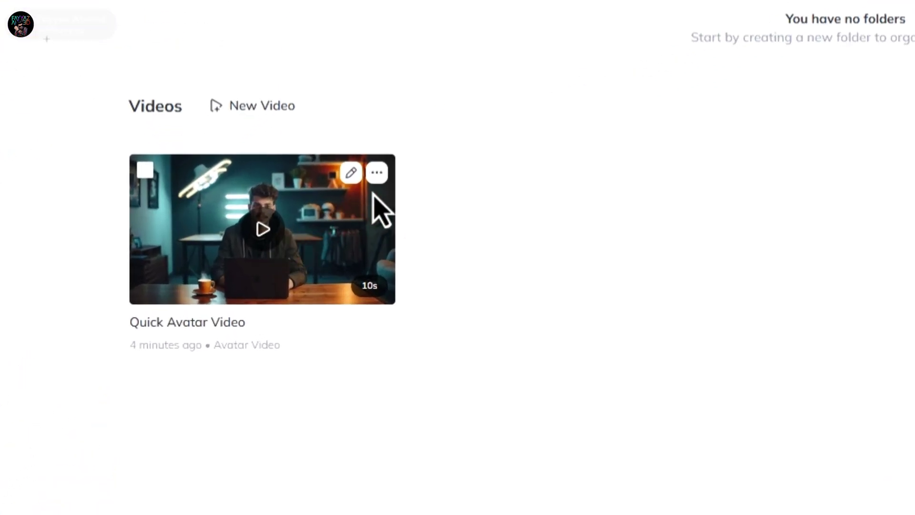
click(374, 177)
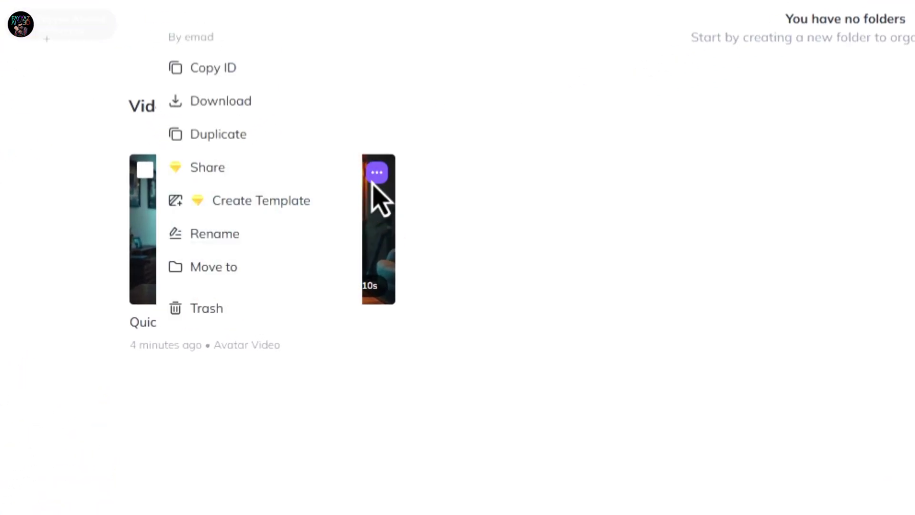
click(255, 116)
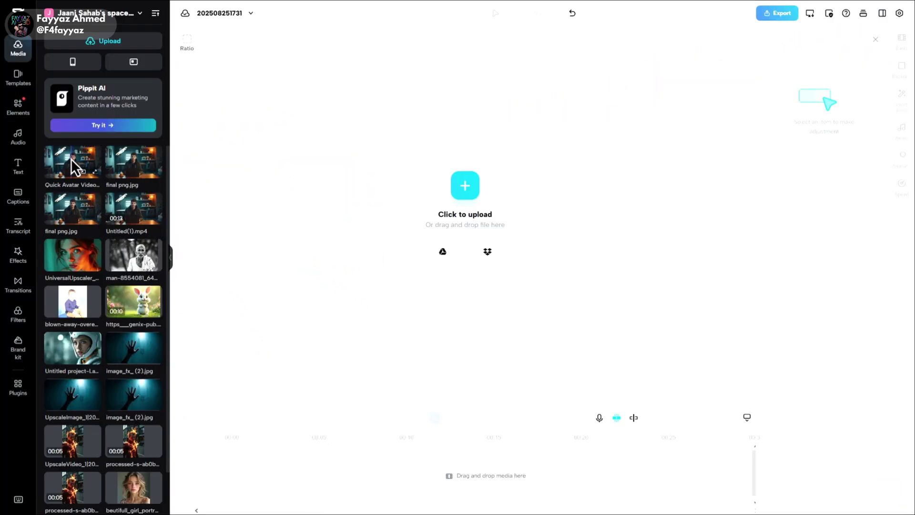
Drag the Quick Avatar Video clip onto the CapCut timeline and select it.
drag(71, 158, 241, 476)
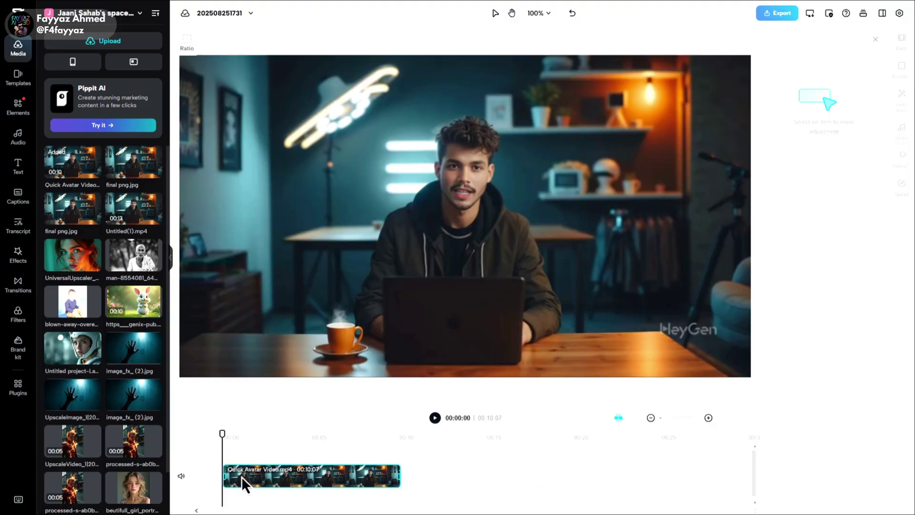
click(241, 476)
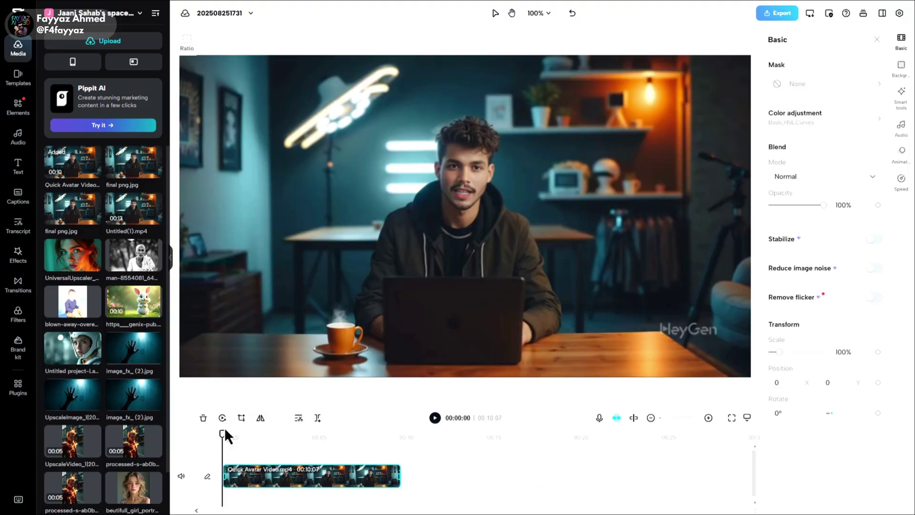
click(677, 334)
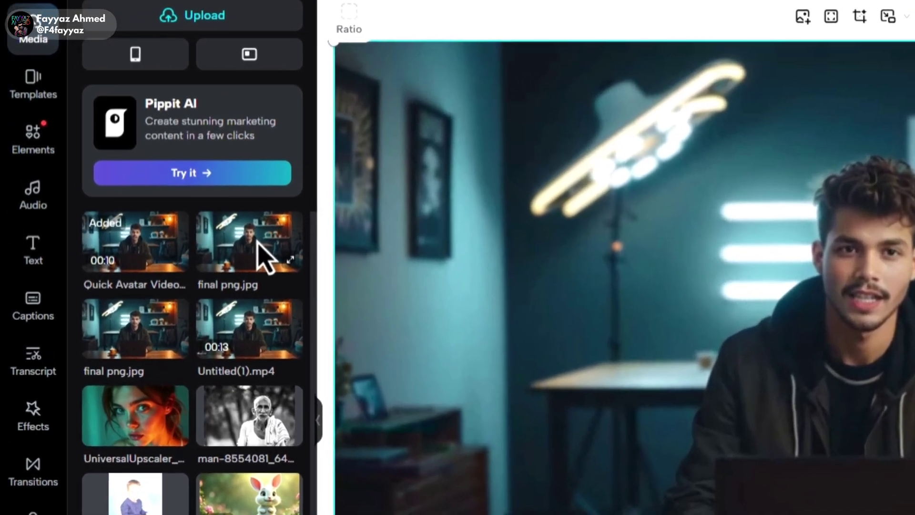
Place final png.jpg on a track above the avatar clip and stretch it to 00:10:07.
drag(264, 255, 272, 408)
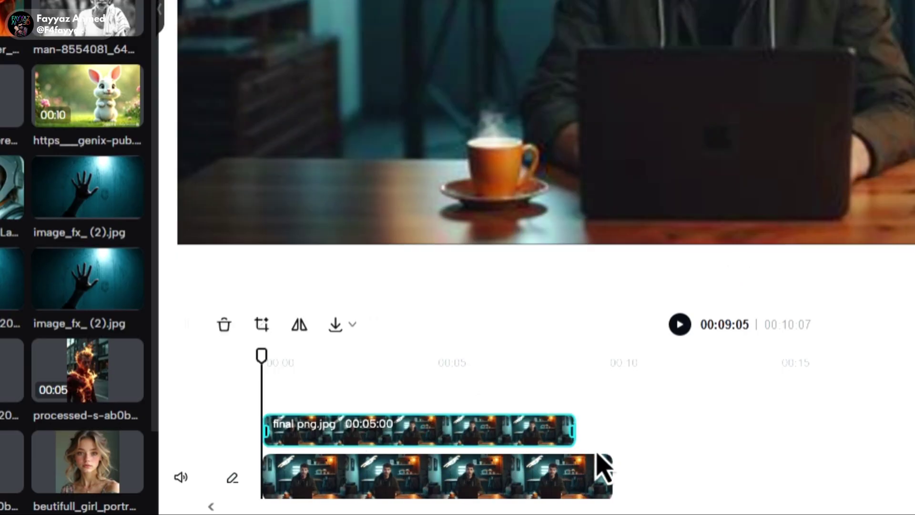
drag(597, 454, 613, 449)
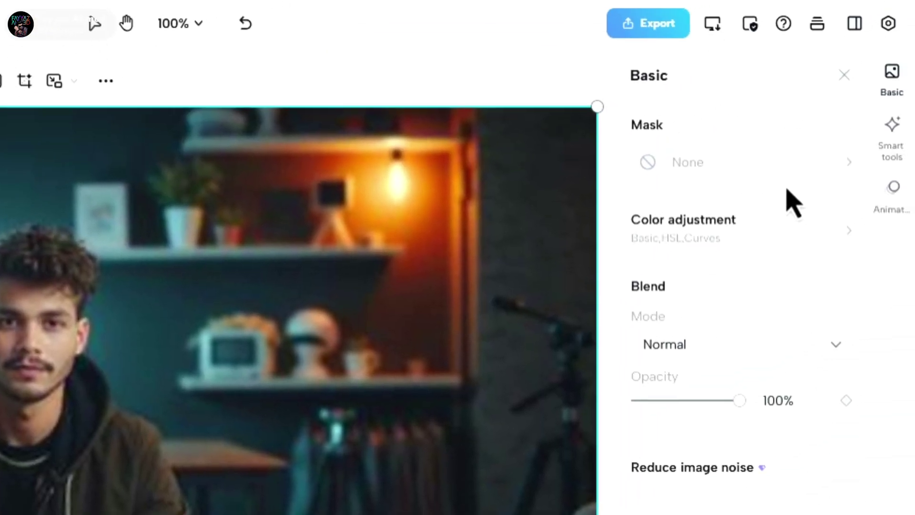
Give the image overlay a Horizontal mask rotated 144° at position 294, -139.
click(853, 171)
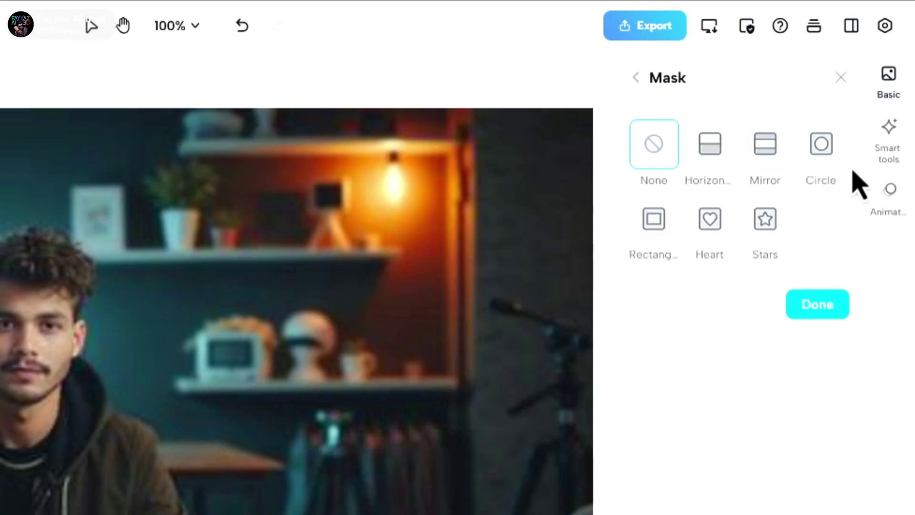
click(716, 164)
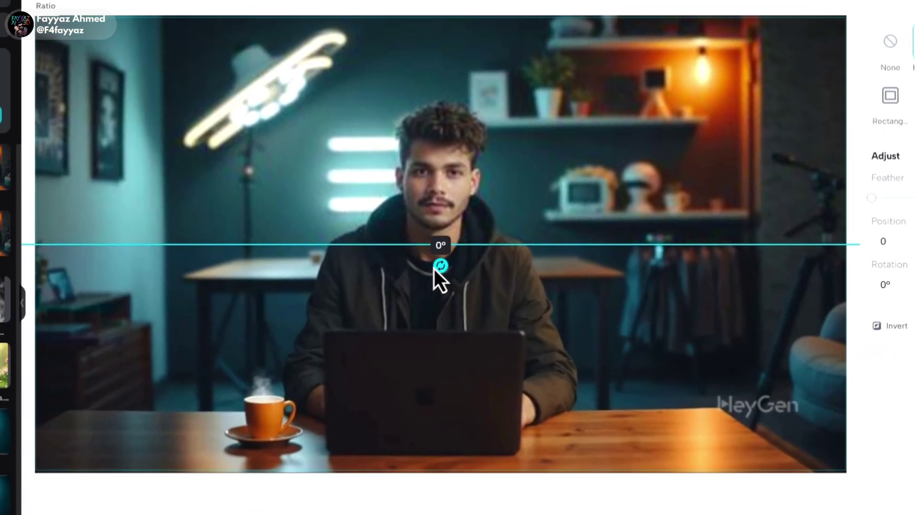
drag(431, 273, 408, 181)
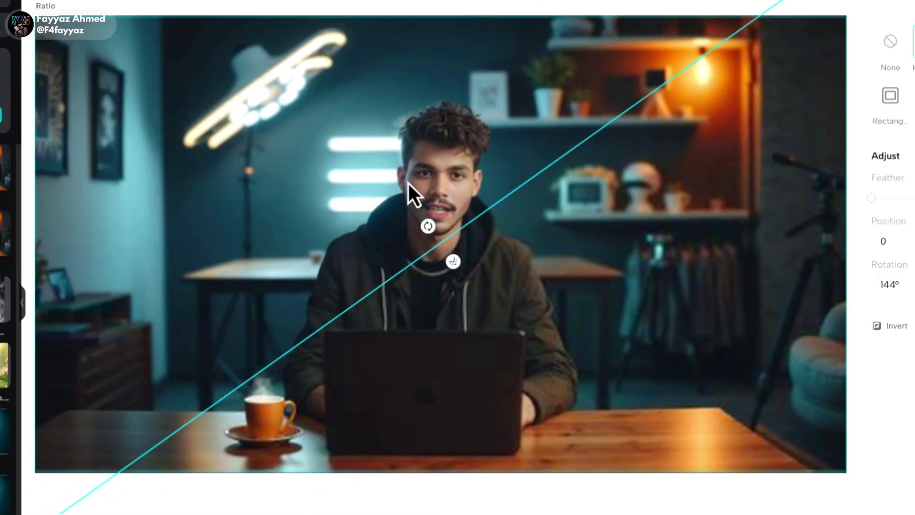
drag(494, 218, 771, 349)
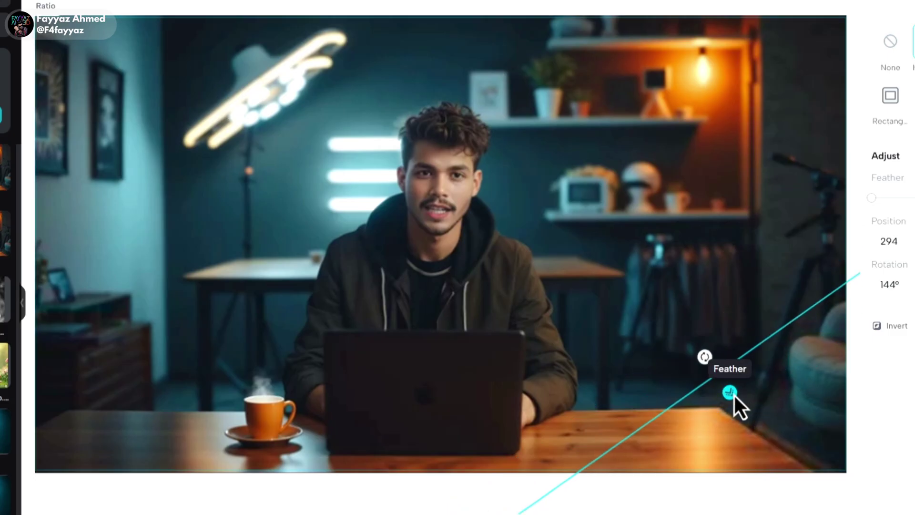
drag(734, 395, 731, 392)
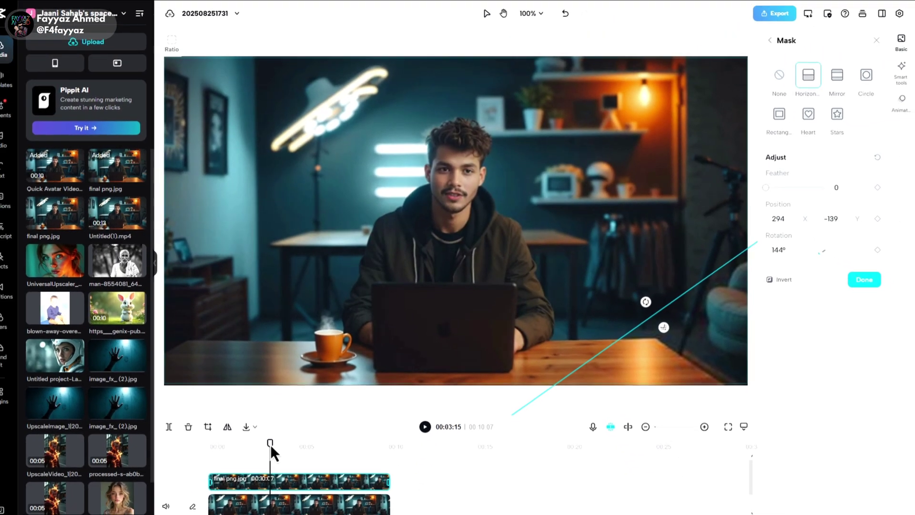
key(Home)
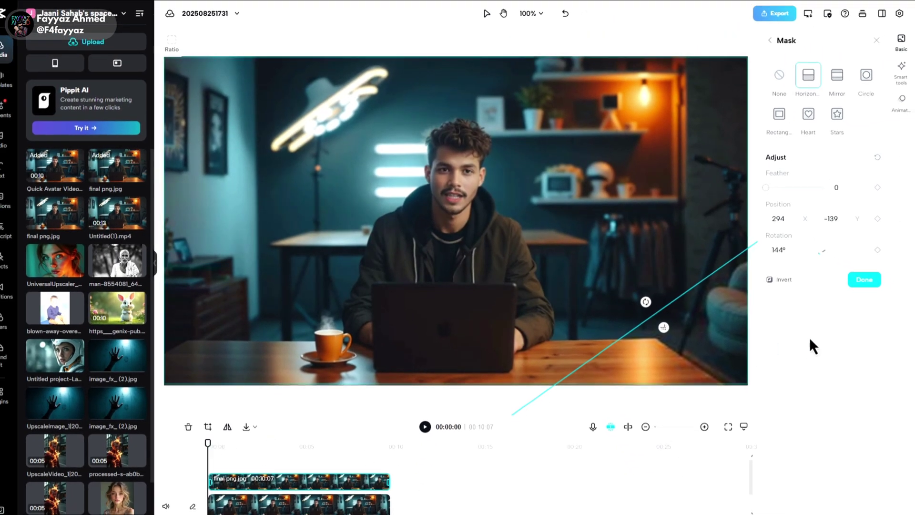
click(864, 280)
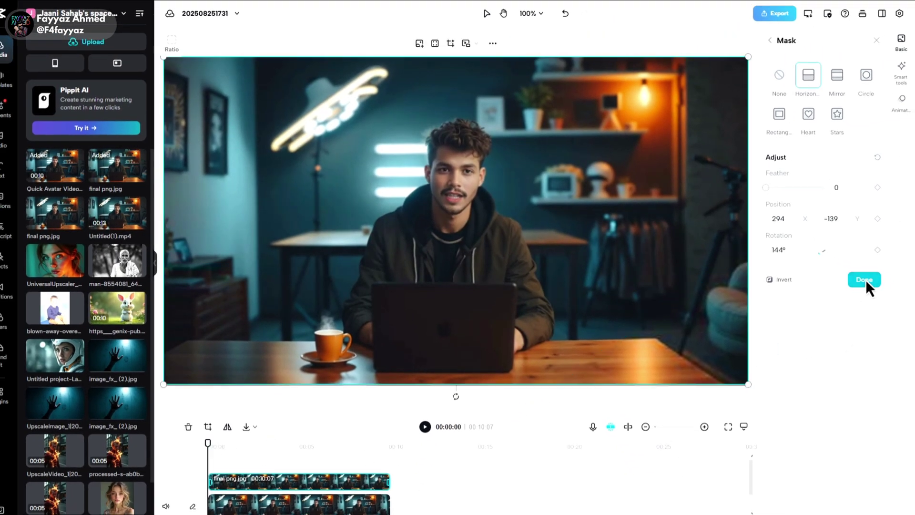
Preview the avatar video, download it as a 1080p 60fps MP4, and start HeyGen's free sign-up.
click(425, 426)
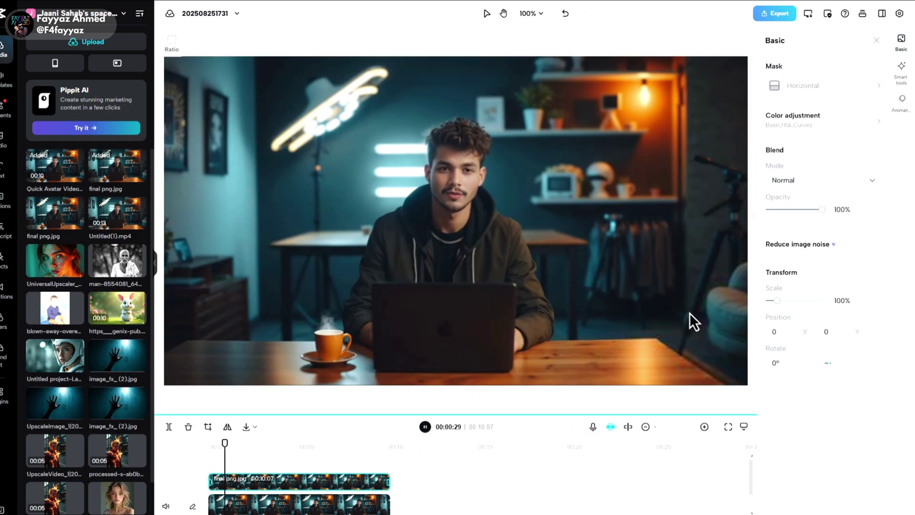
click(427, 426)
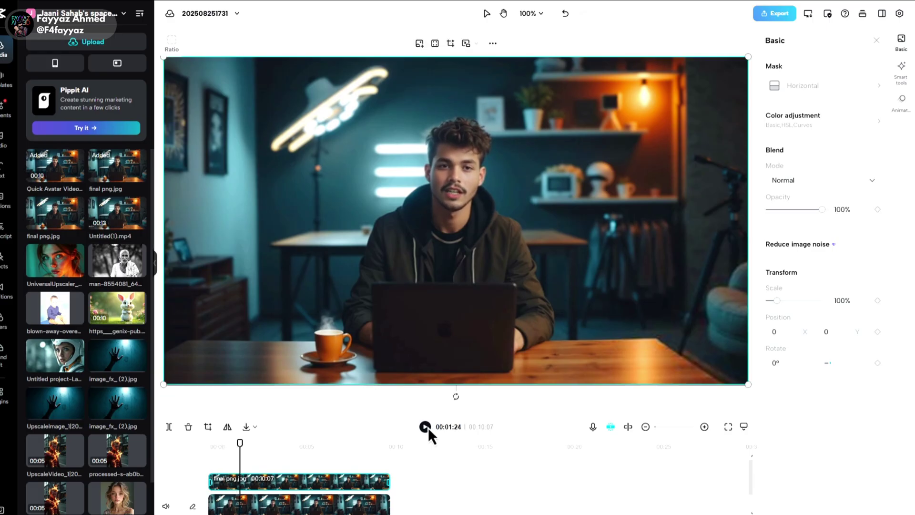
click(779, 16)
click(807, 265)
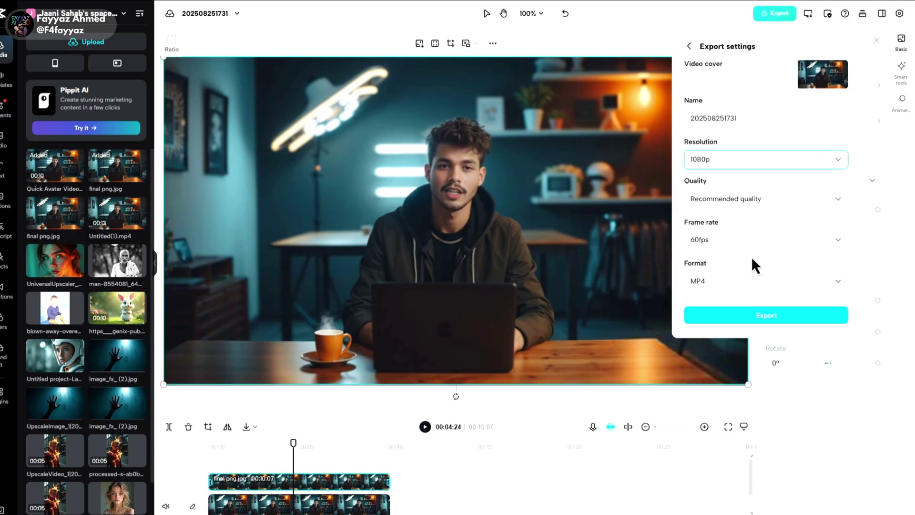
click(761, 313)
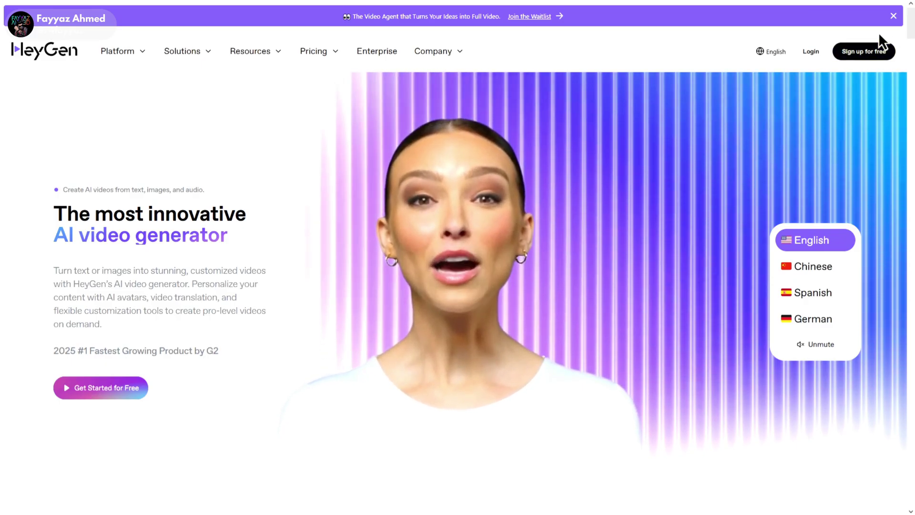
click(873, 58)
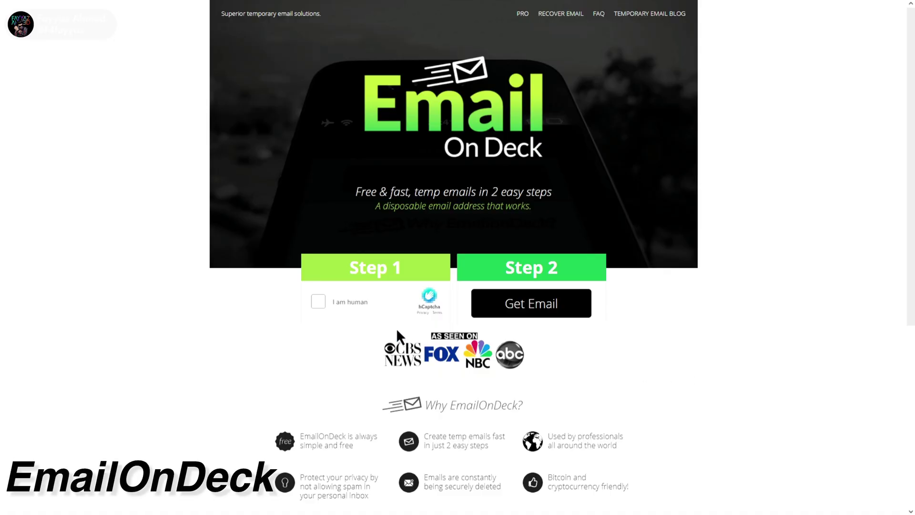
Pass EmailOnDeck's hCaptcha by picking the forward-facing cats across both image sets.
click(318, 301)
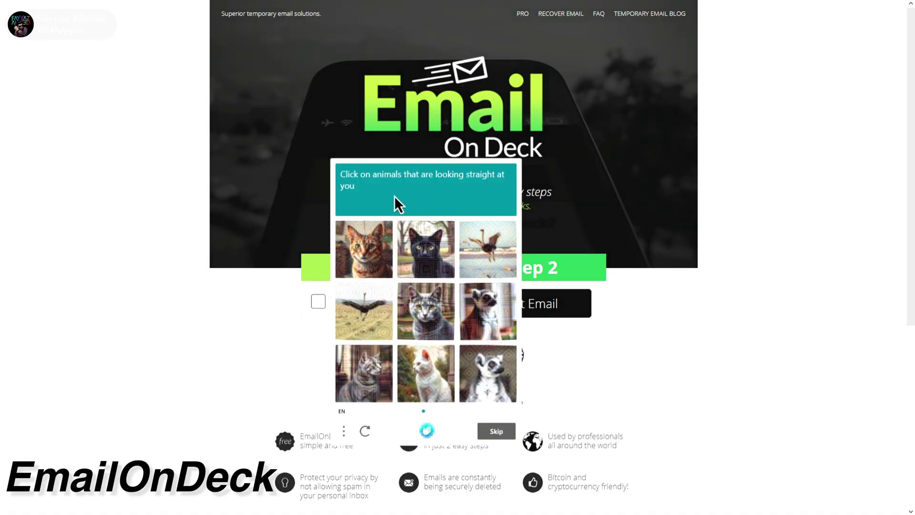
click(371, 257)
click(426, 253)
click(427, 321)
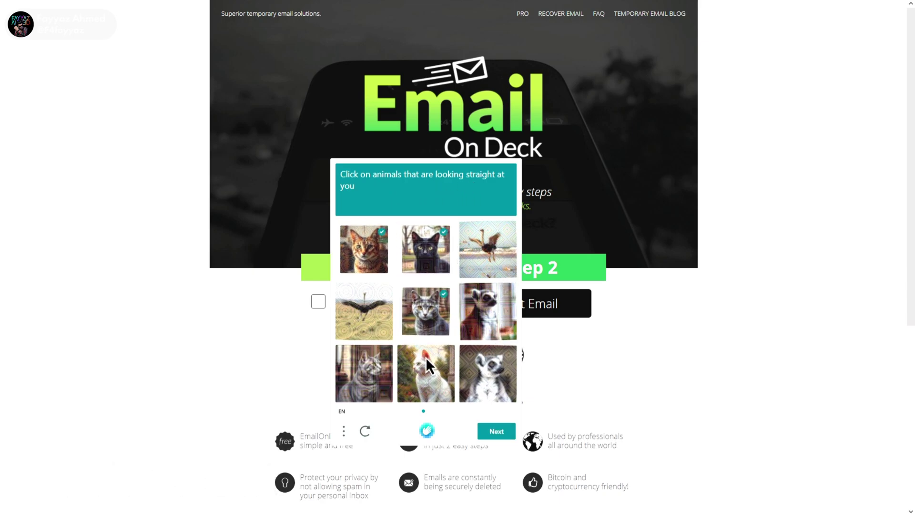
click(499, 434)
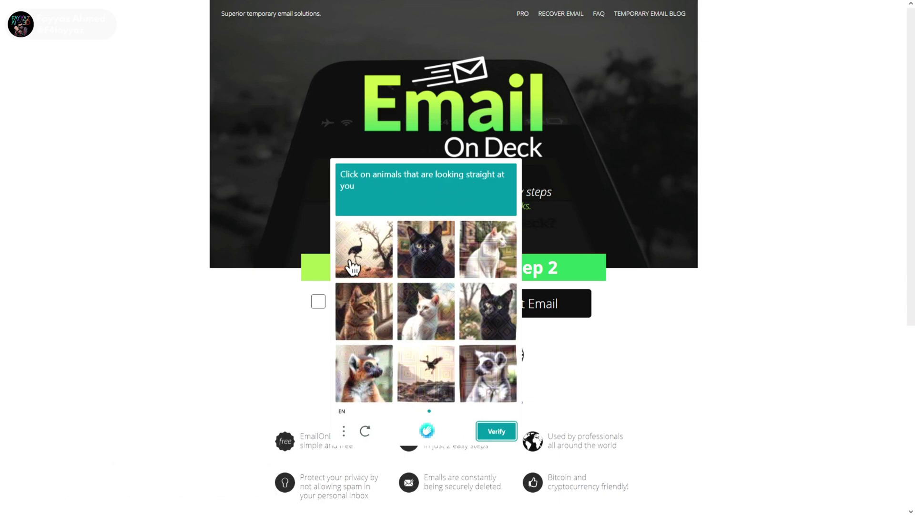
click(419, 255)
click(503, 327)
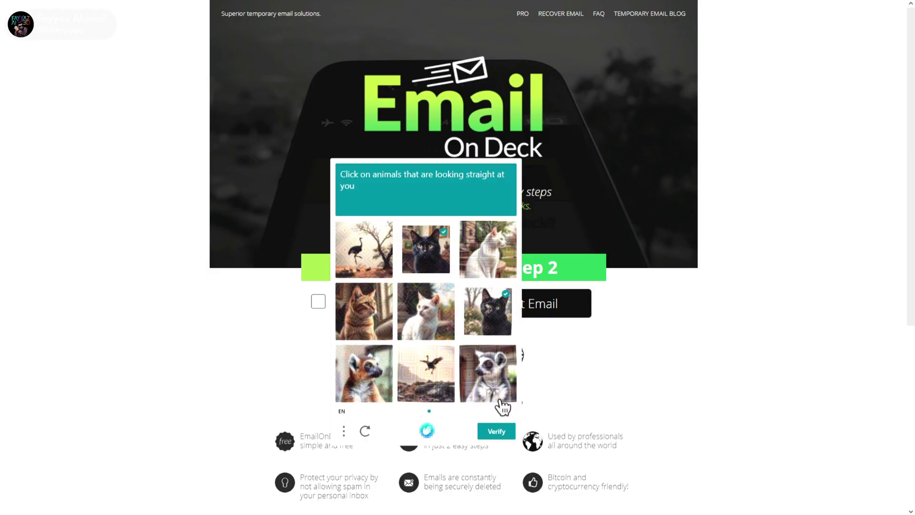
click(494, 432)
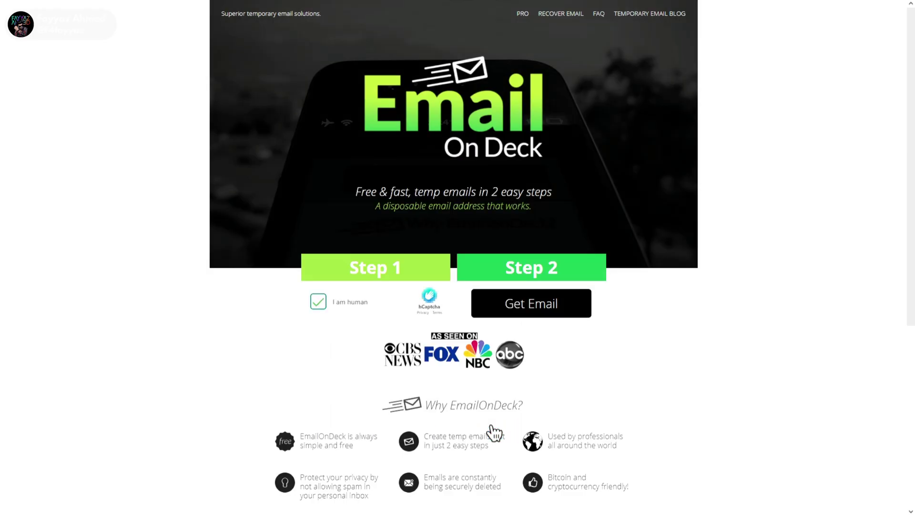
Generate a temporary email address, paste it into HeyGen's sign-up form, and request a verification code.
click(578, 307)
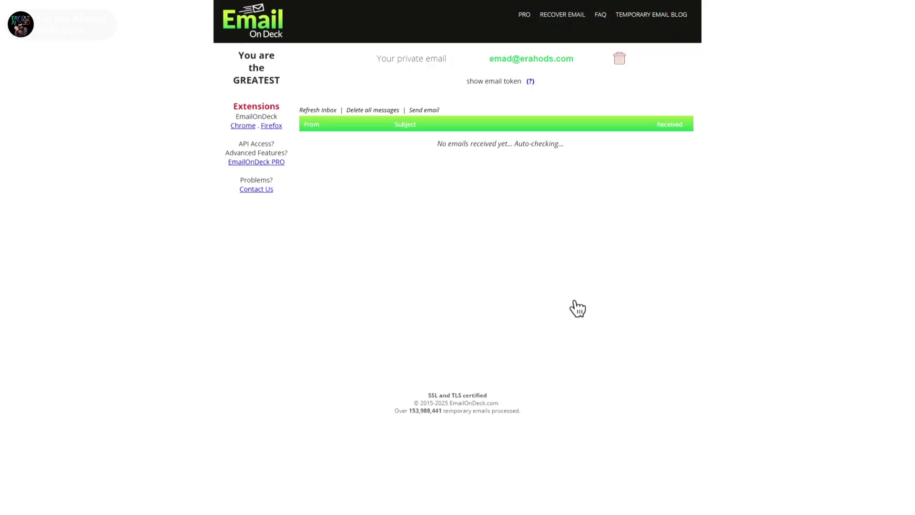
click(549, 58)
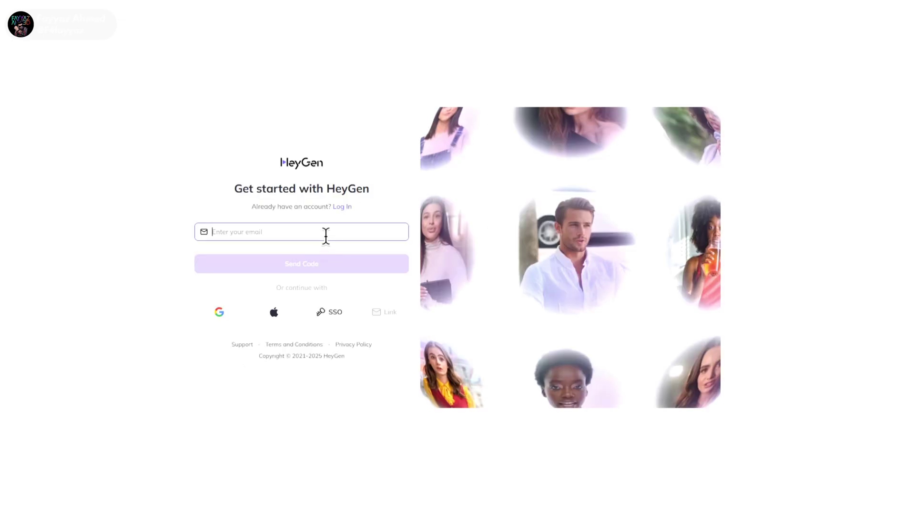
key(ctrl+v)
click(331, 270)
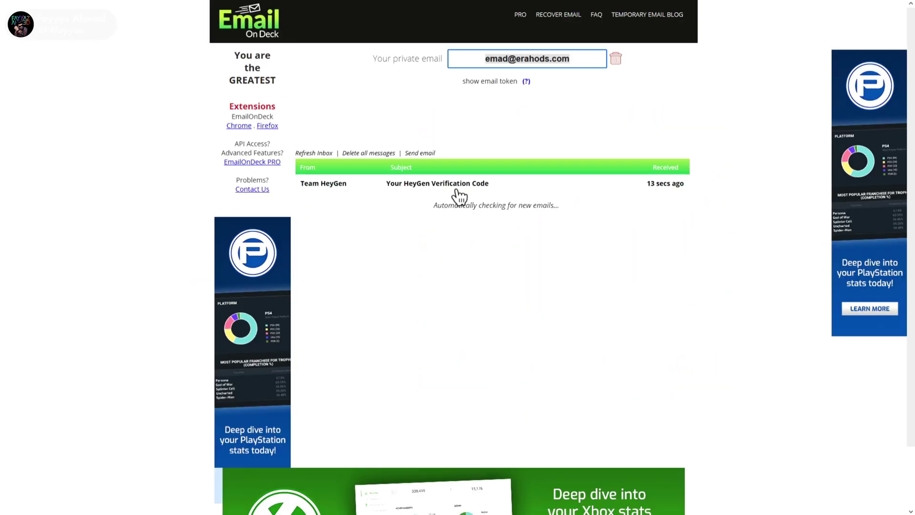
Open HeyGen's verification email and select the code digits for copying.
click(459, 196)
drag(564, 276, 424, 312)
right_click(459, 312)
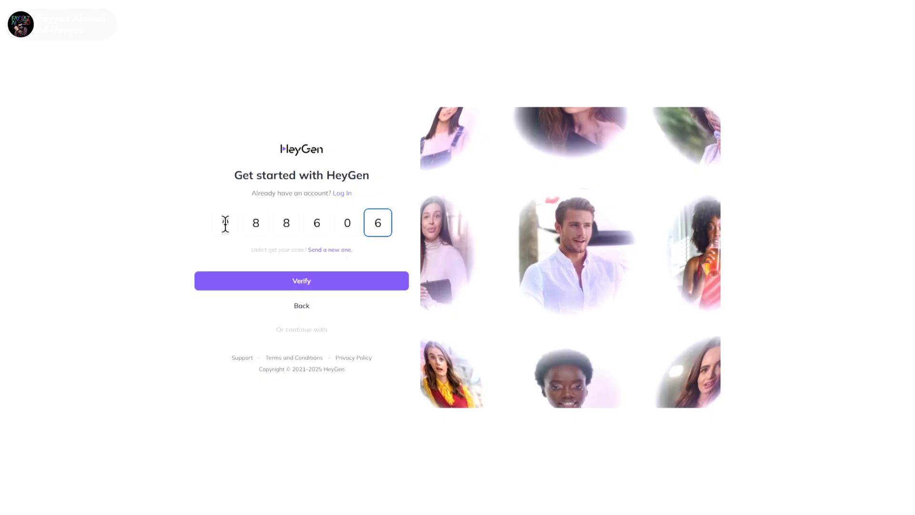
Verify the pasted code, set a suggested password, accept the terms, and create the account without saving the password.
click(386, 286)
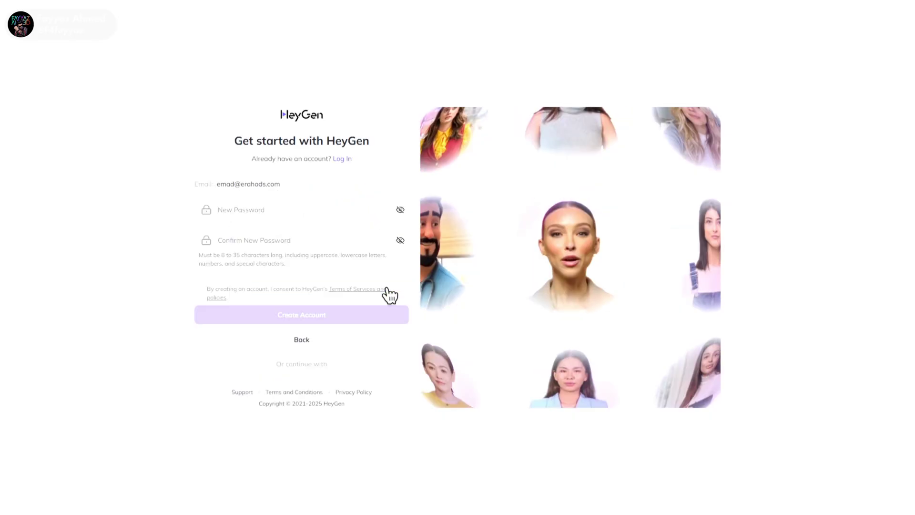
click(265, 212)
click(320, 213)
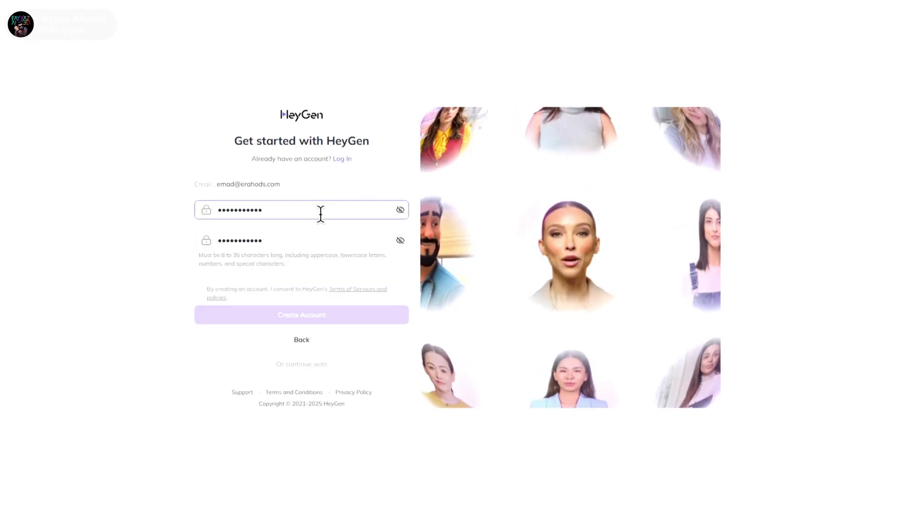
click(200, 294)
click(311, 316)
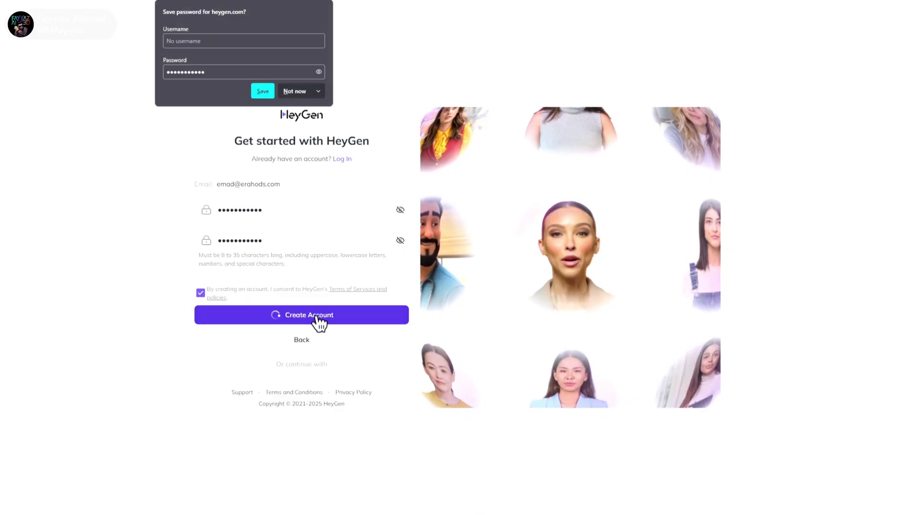
click(296, 91)
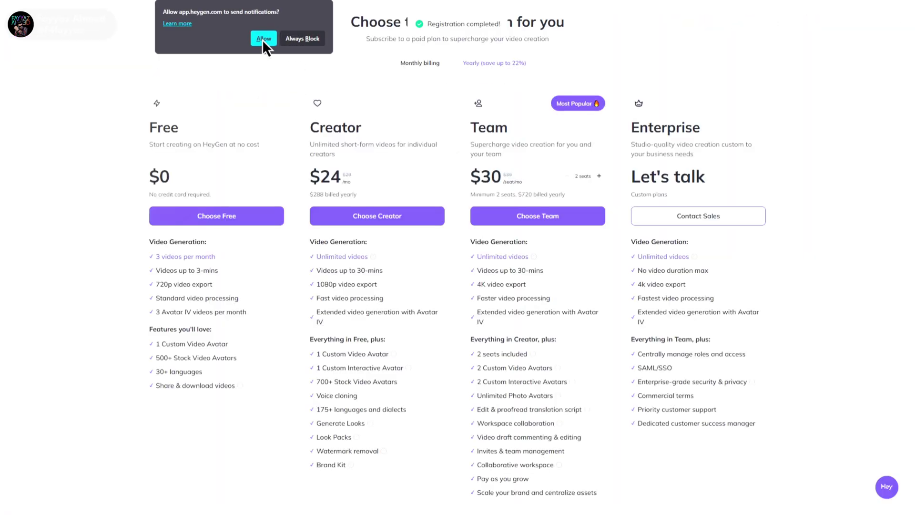
Block notifications, choose the Free plan, and answer onboarding as Personal use, Content Creator, plus a first video type.
click(300, 39)
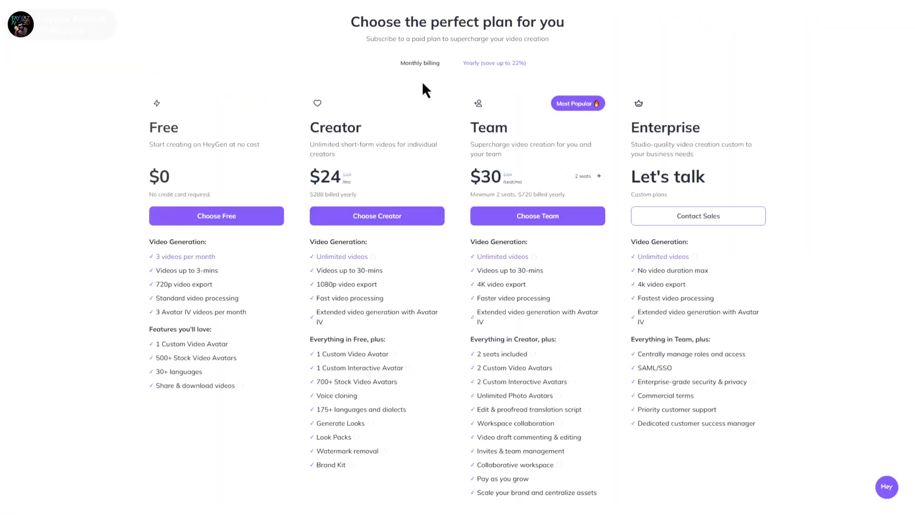
click(219, 222)
click(441, 323)
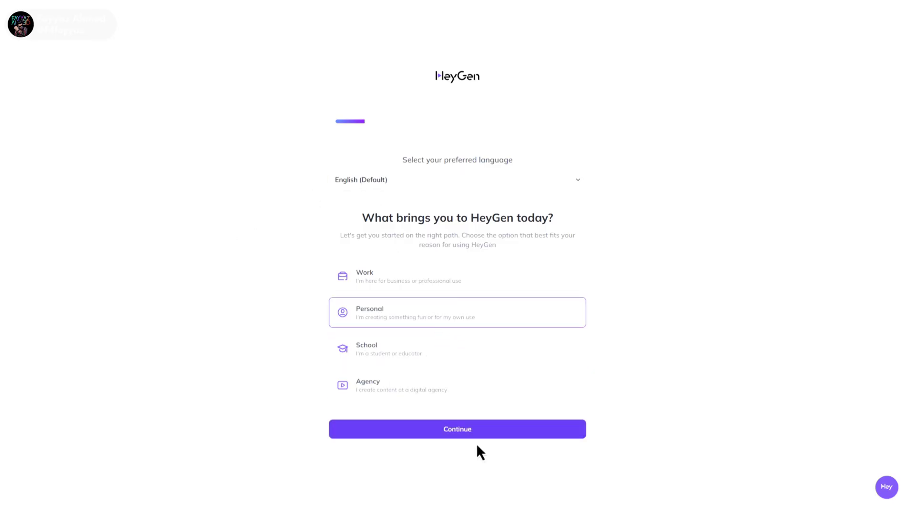
click(477, 431)
click(413, 319)
click(537, 394)
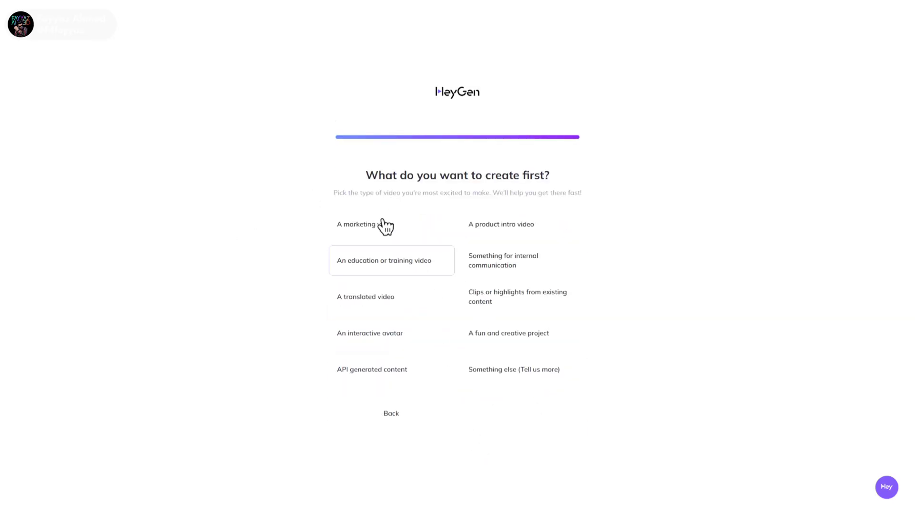
click(527, 245)
click(542, 419)
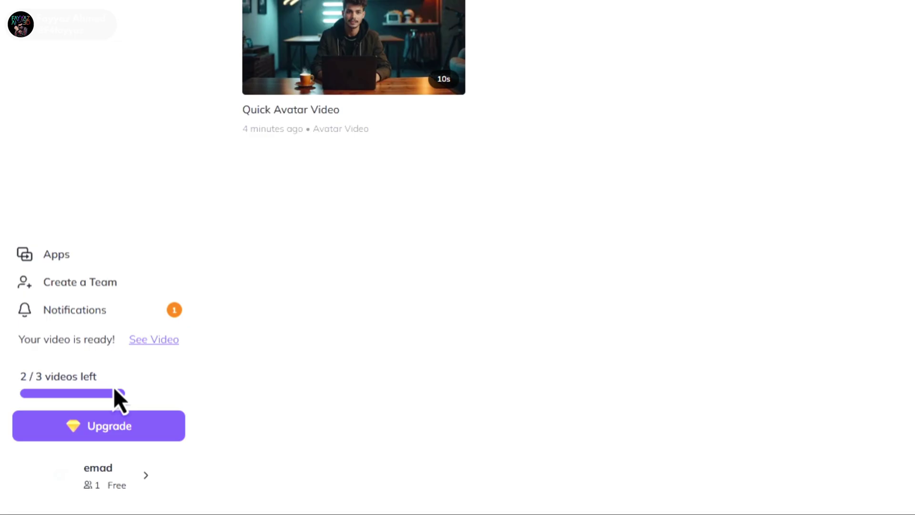
Open the account menu from the sidebar workspace name to show the Free plan workspace.
click(130, 491)
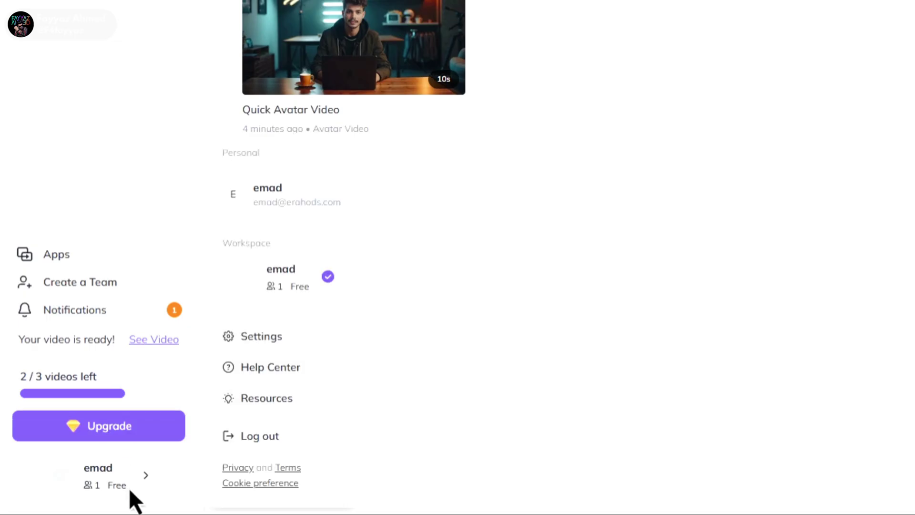